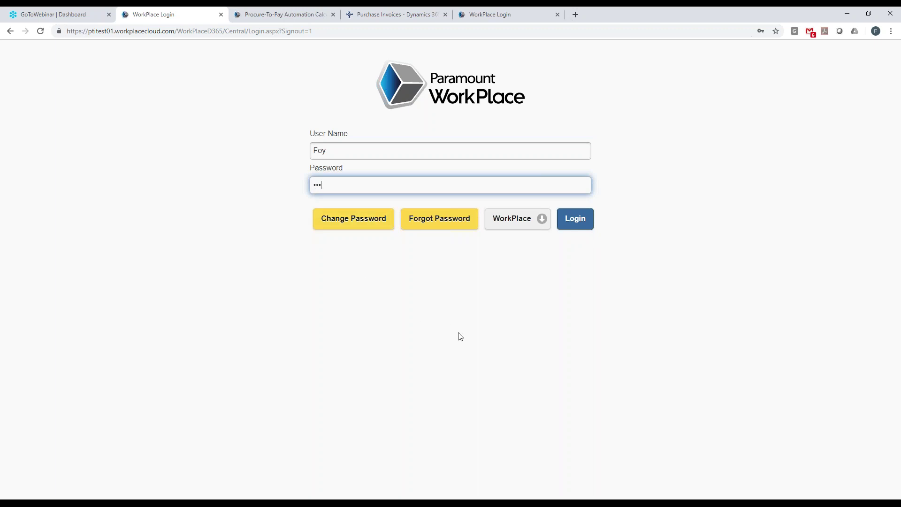
Log in to WorkPlace, open the Office Supplies catalog and check which other catalogs are available
{"action": "left_click", "coordinate": [569, 226]}
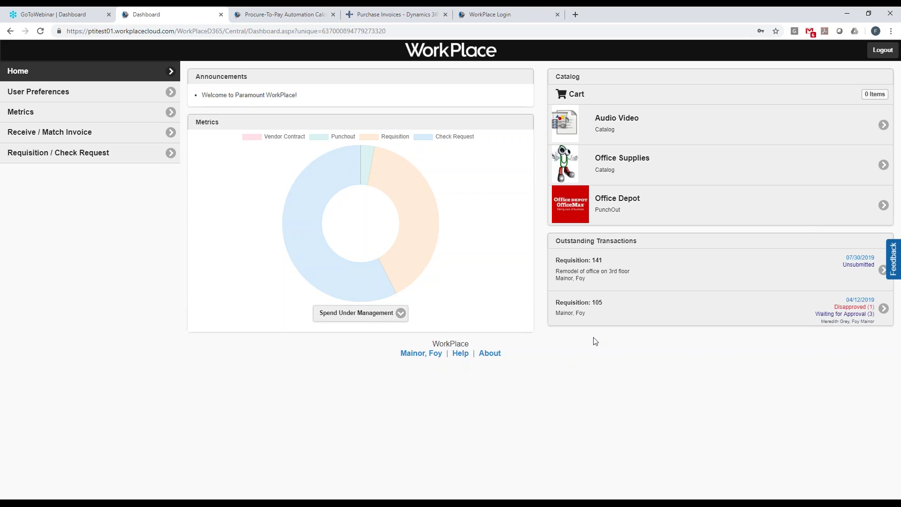
{"action": "left_click", "coordinate": [628, 163]}
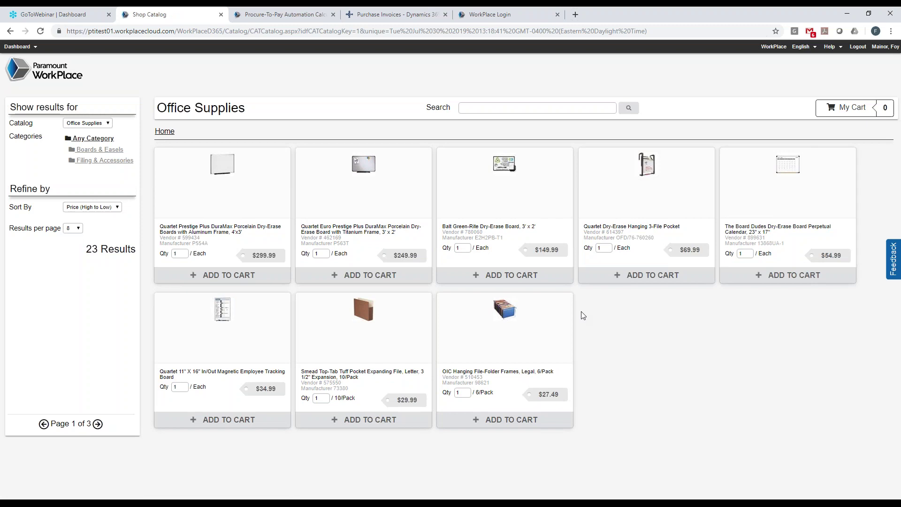
{"action": "left_click", "coordinate": [108, 124]}
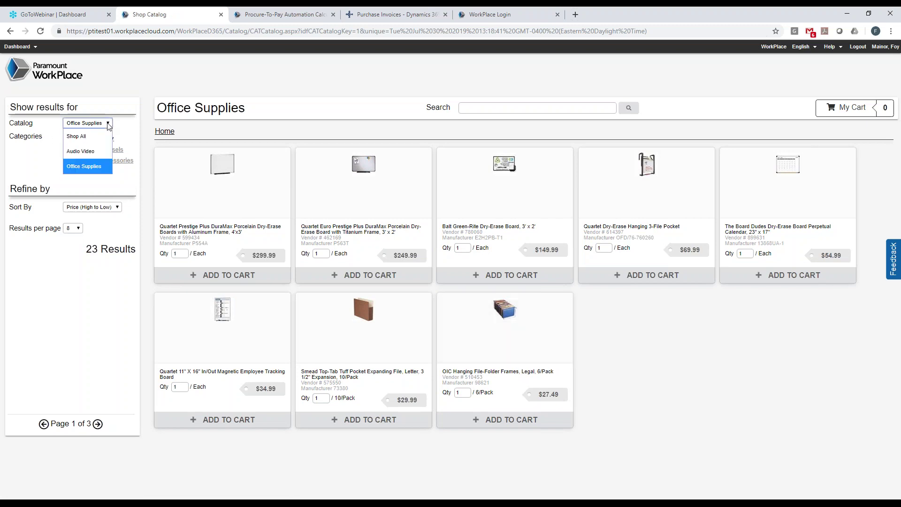
{"action": "left_click", "coordinate": [108, 125]}
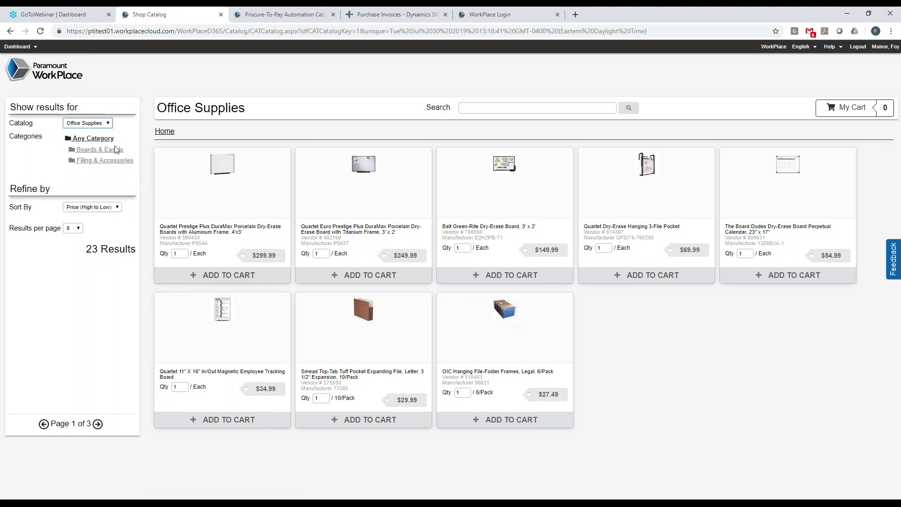
Add one 10/Pack of the Smead Top-Tab Tuff Pocket Expanding File to the cart from its item description
{"action": "left_click", "coordinate": [365, 328]}
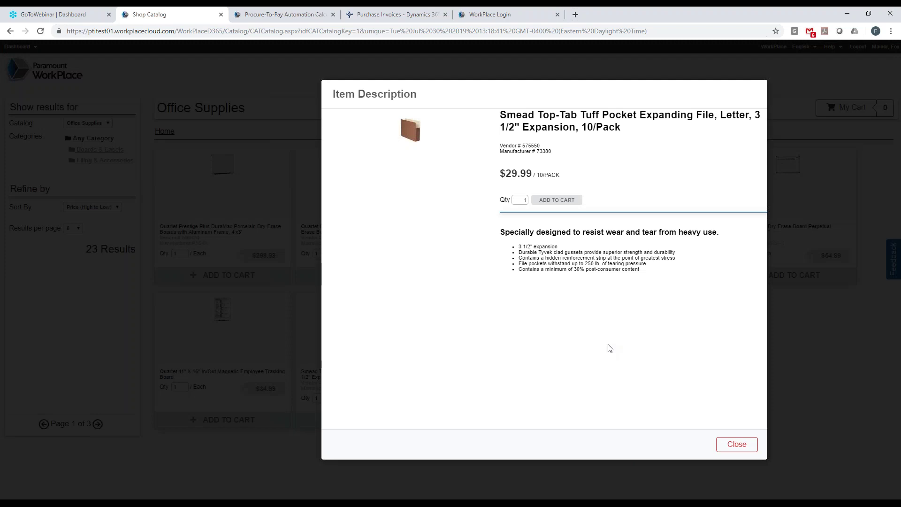
{"action": "left_click", "coordinate": [554, 201]}
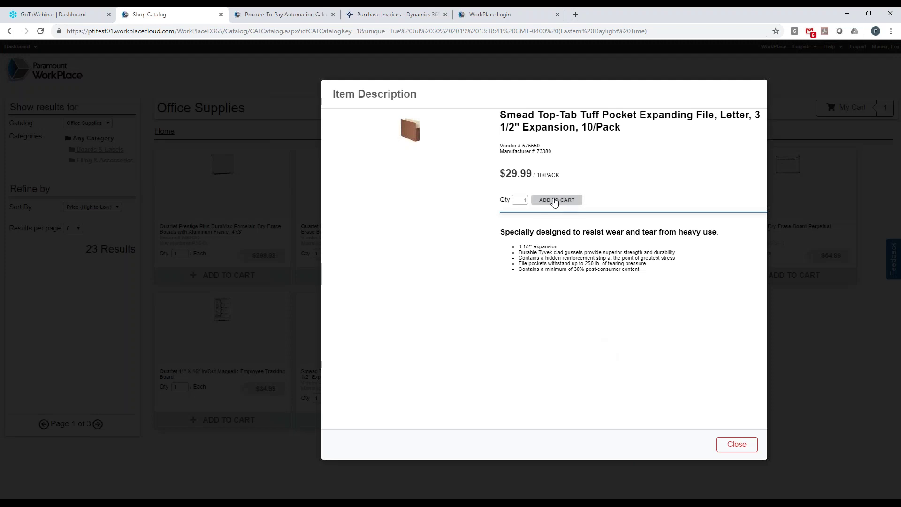
{"action": "left_click", "coordinate": [725, 447]}
Switch to the Audio Video catalog and add one Samsung 46" LED-LCD HDTV to the cart
{"action": "left_click", "coordinate": [87, 123]}
{"action": "left_click", "coordinate": [93, 149]}
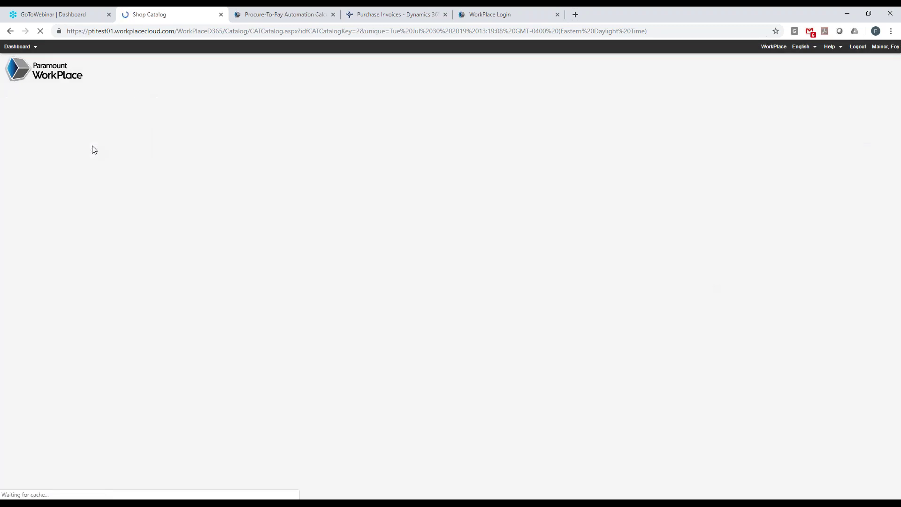
{"action": "left_click", "coordinate": [382, 277]}
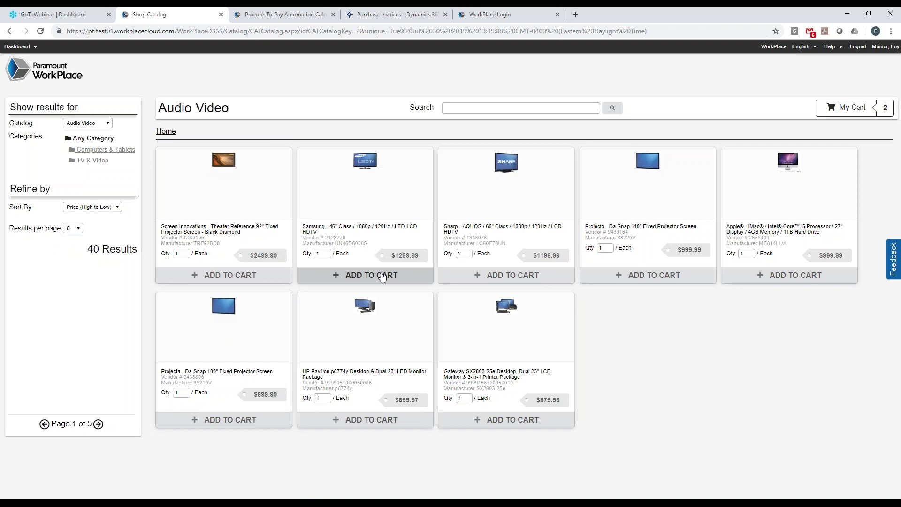
Create an order requisition from the shopping cart and save it
{"action": "left_click", "coordinate": [846, 108]}
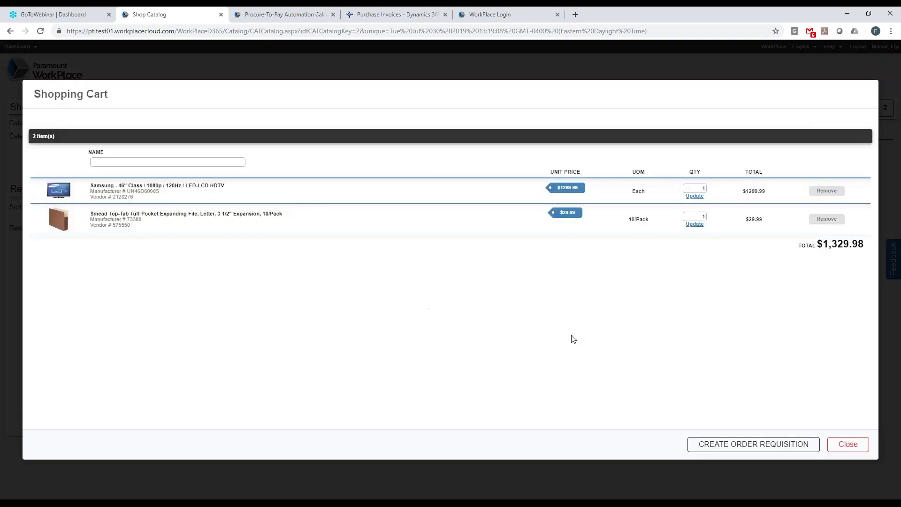
{"action": "left_click", "coordinate": [745, 446]}
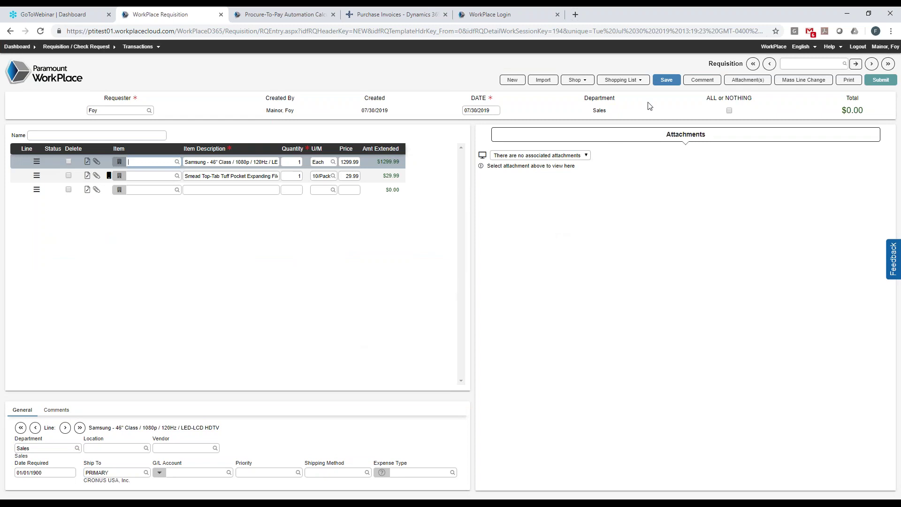
{"action": "left_click", "coordinate": [665, 83]}
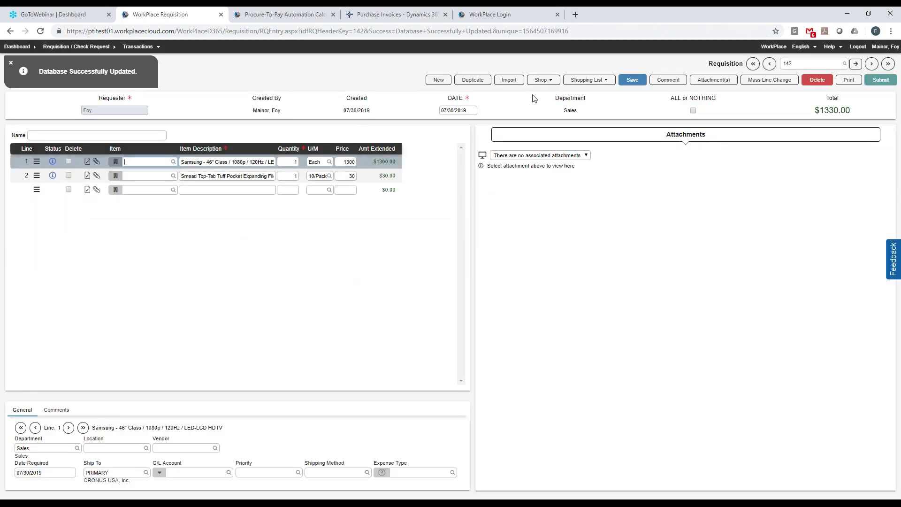
Shop at Office Depot from the requisition and search its site for item 181594
{"action": "left_click", "coordinate": [540, 81]}
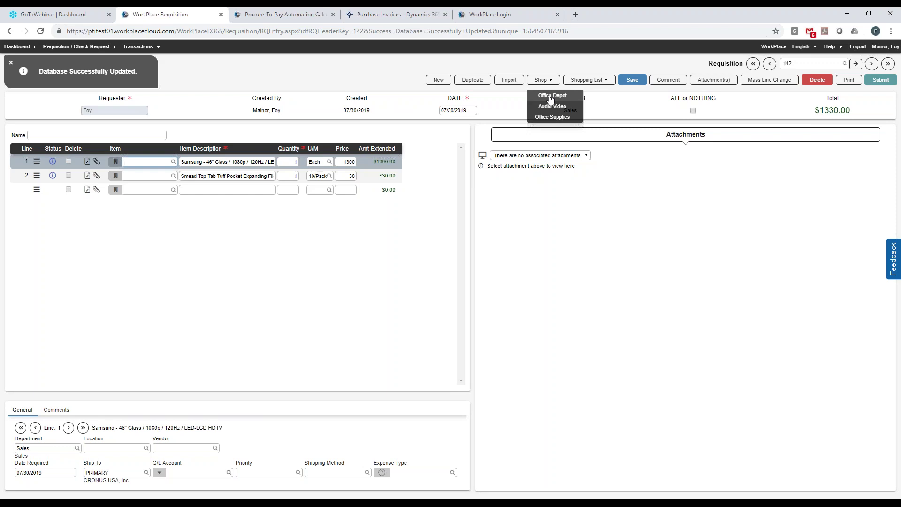
{"action": "left_click", "coordinate": [550, 97]}
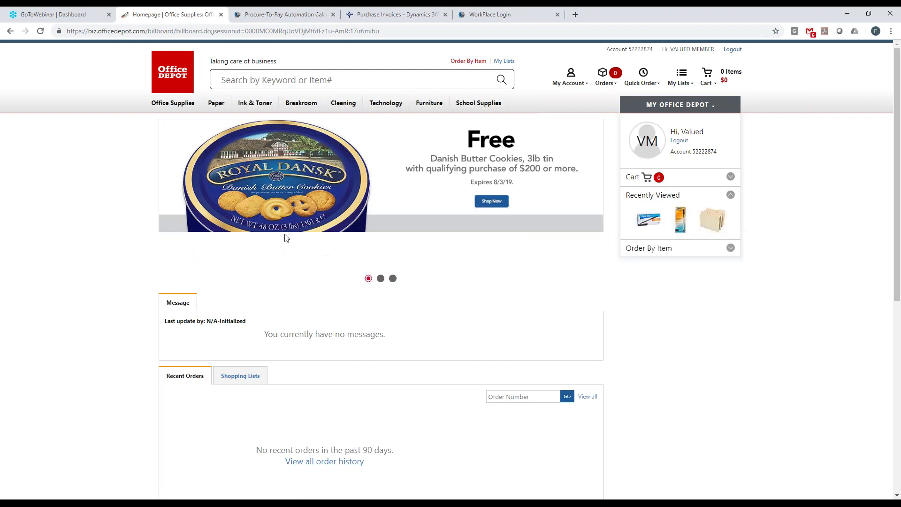
{"action": "mouse_move", "coordinate": [181, 107]}
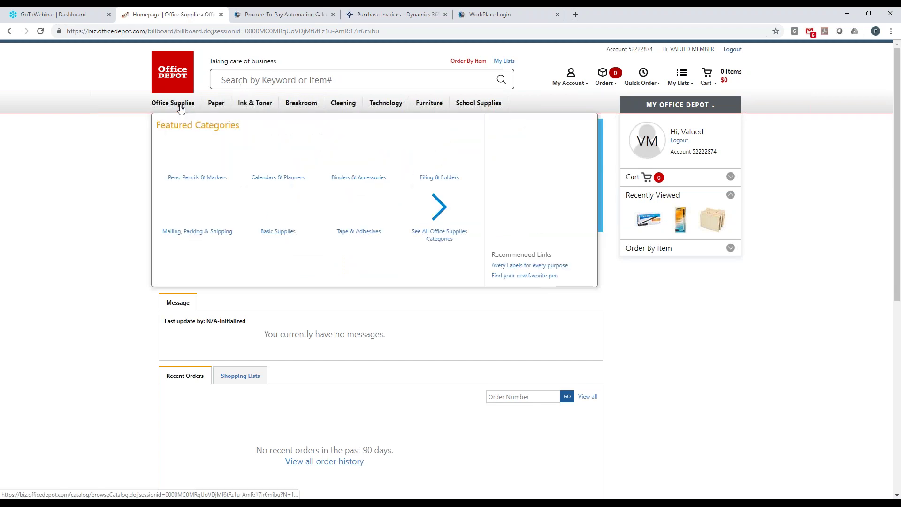
{"action": "left_click", "coordinate": [230, 82]}
{"action": "type", "text": "181594"}
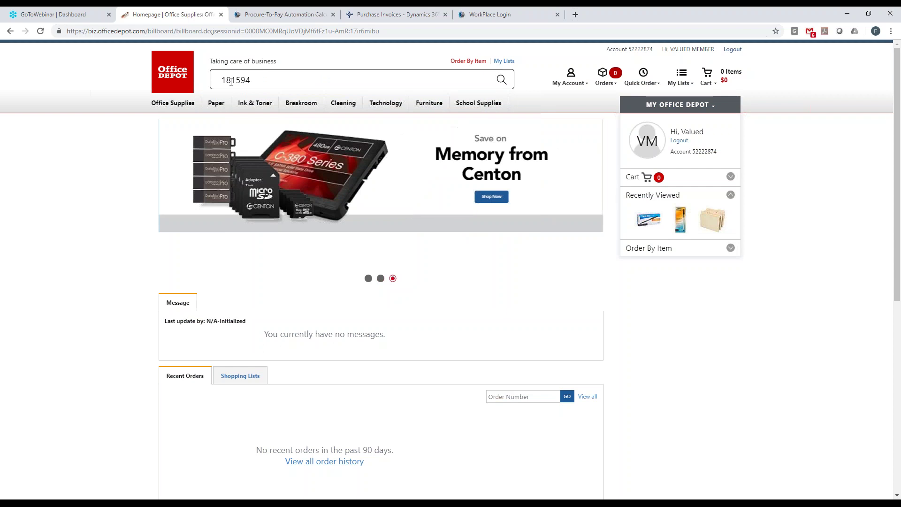
{"action": "key", "text": "Return"}
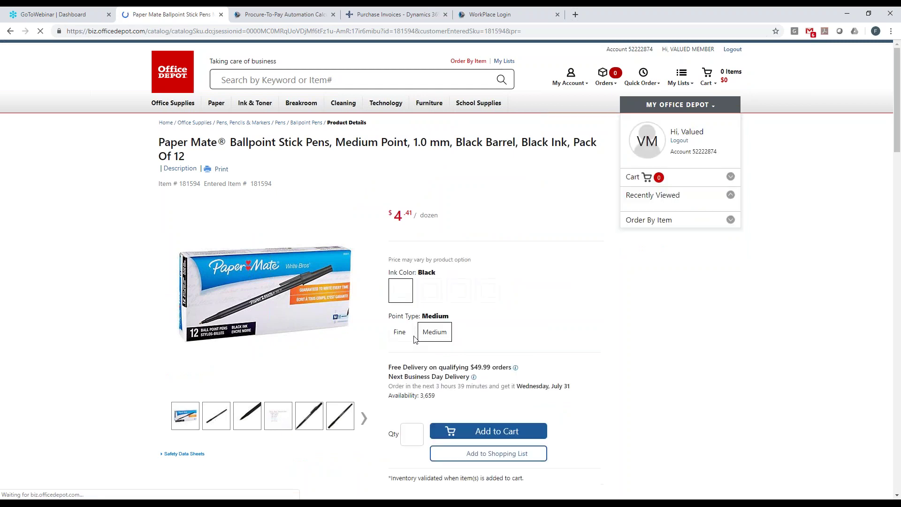
Add 5 dozen of the Paper Mate black ballpoint stick pens to the Office Depot cart
{"action": "left_click", "coordinate": [415, 437]}
{"action": "type", "text": "5"}
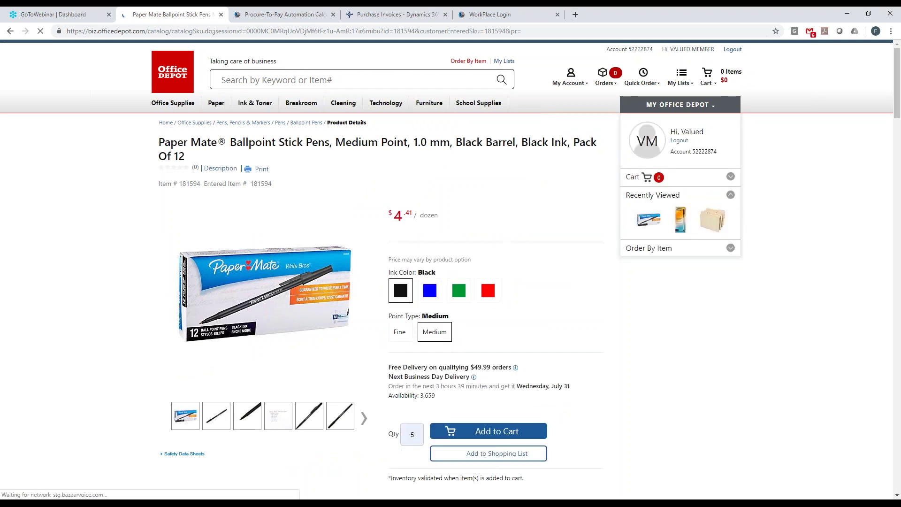
{"action": "left_click", "coordinate": [476, 432]}
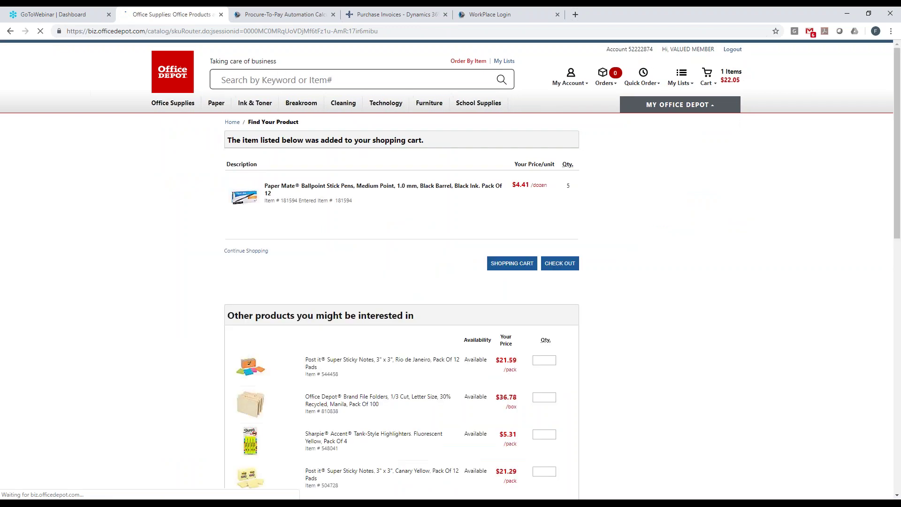
Check out the Office Depot cart to bring the pens into the requisition, and save the requisition
{"action": "left_click", "coordinate": [553, 264]}
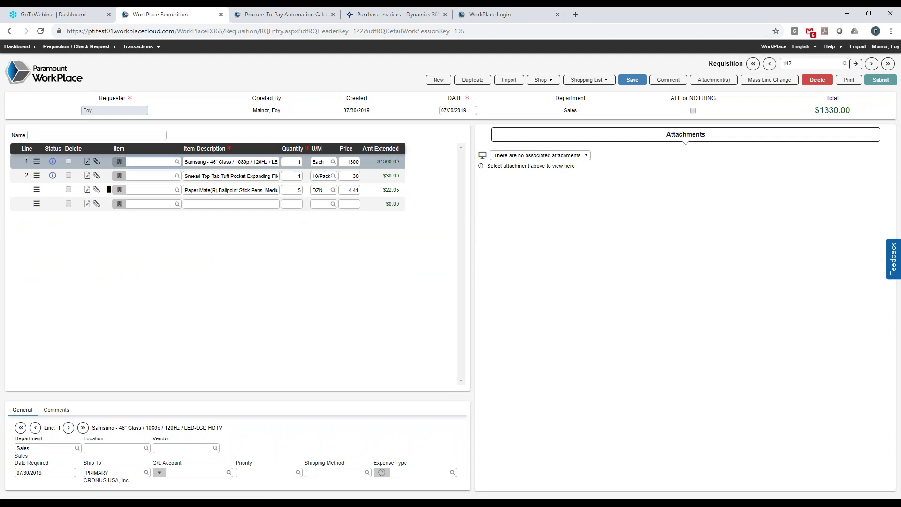
{"action": "left_click", "coordinate": [246, 193]}
{"action": "left_click", "coordinate": [621, 83]}
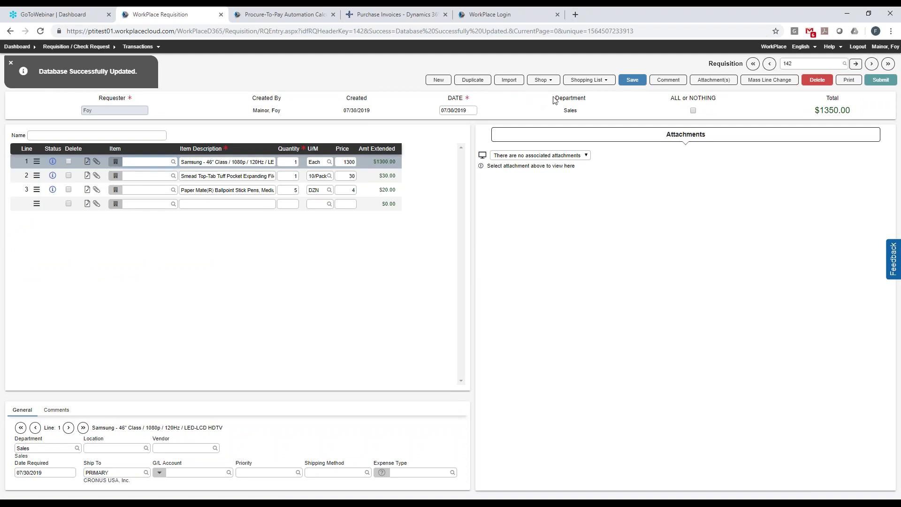
Load one Keyboard and one hour of Services into the requisition from the New Hire List shopping list
{"action": "left_click", "coordinate": [583, 81]}
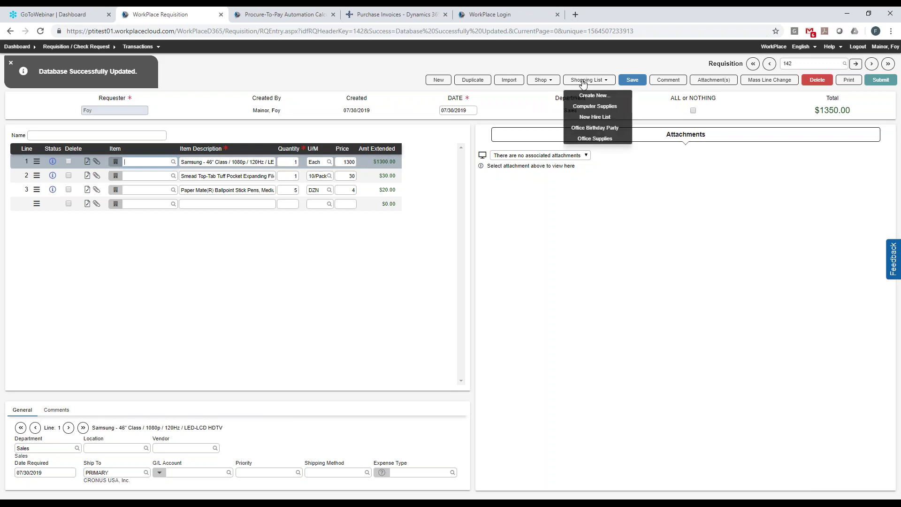
{"action": "left_click", "coordinate": [592, 117]}
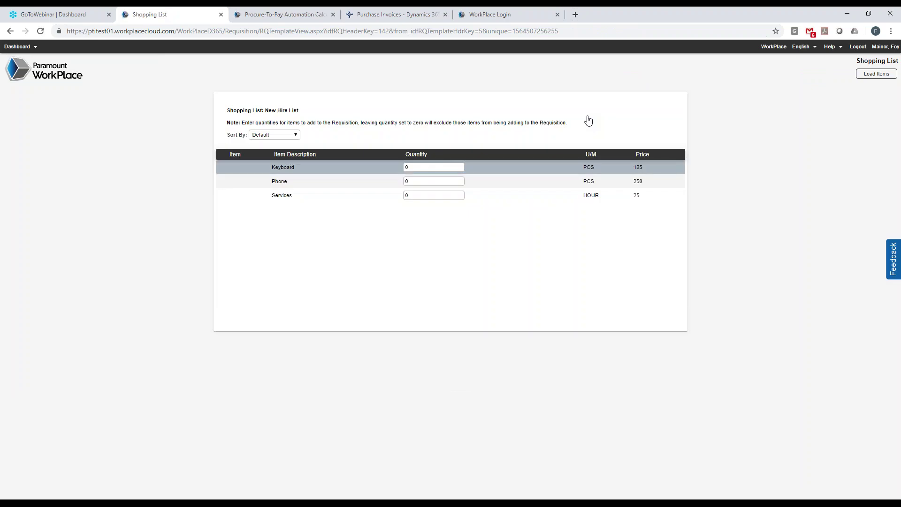
{"action": "left_click", "coordinate": [424, 167]}
{"action": "type", "text": "1"}
{"action": "left_click", "coordinate": [421, 197]}
{"action": "type", "text": "1"}
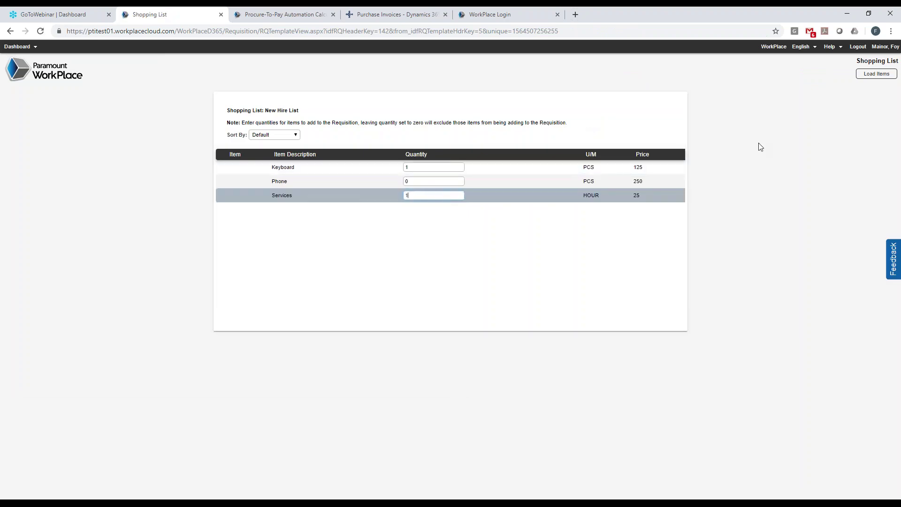
{"action": "left_click", "coordinate": [871, 75]}
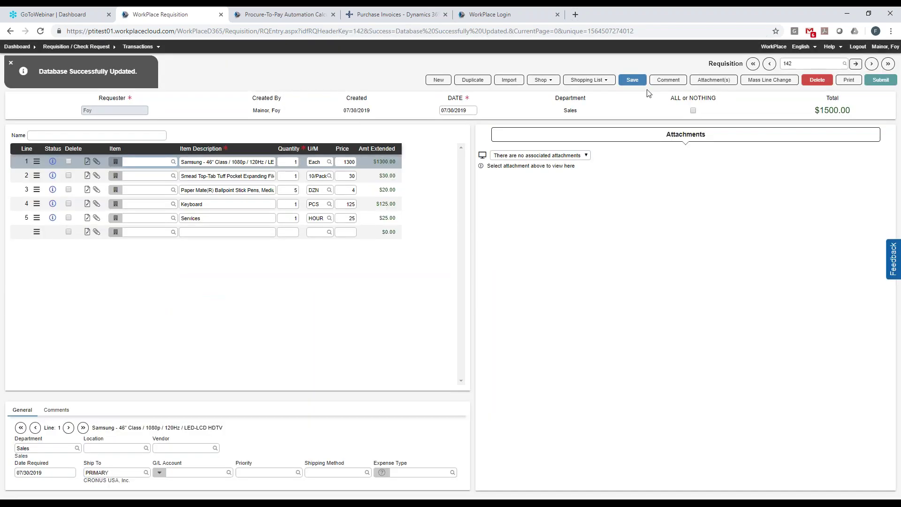
Review the line statuses of the partly disapproved 04/12/2019 requisition from the dashboard's outstanding transactions, and return to the dashboard
{"action": "left_click", "coordinate": [13, 53]}
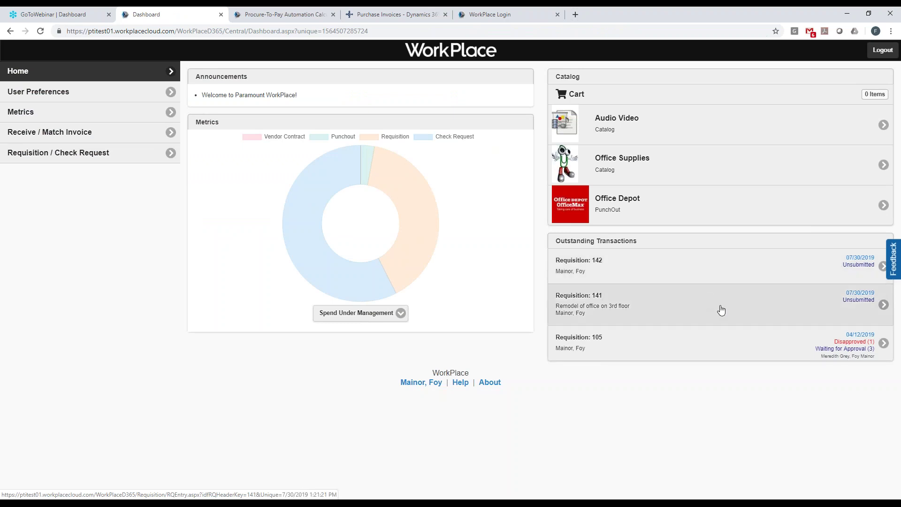
{"action": "left_click", "coordinate": [694, 346]}
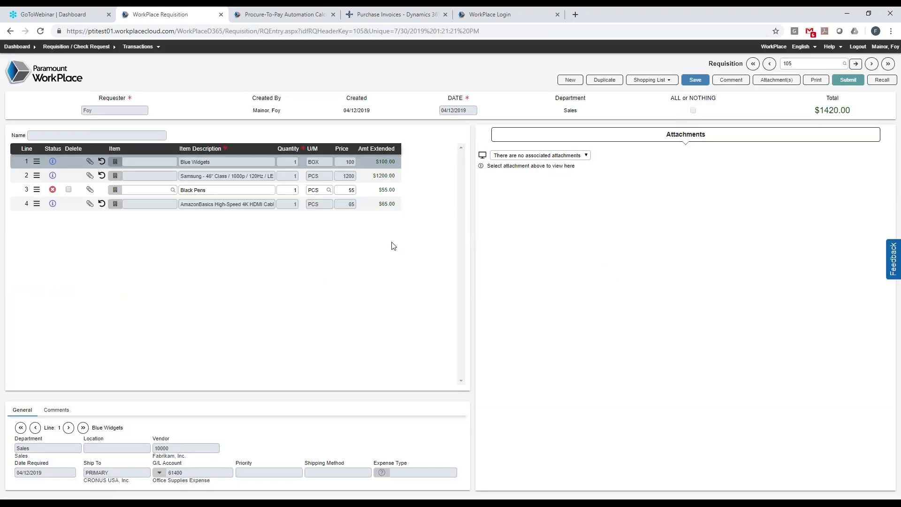
{"action": "left_click", "coordinate": [19, 79]}
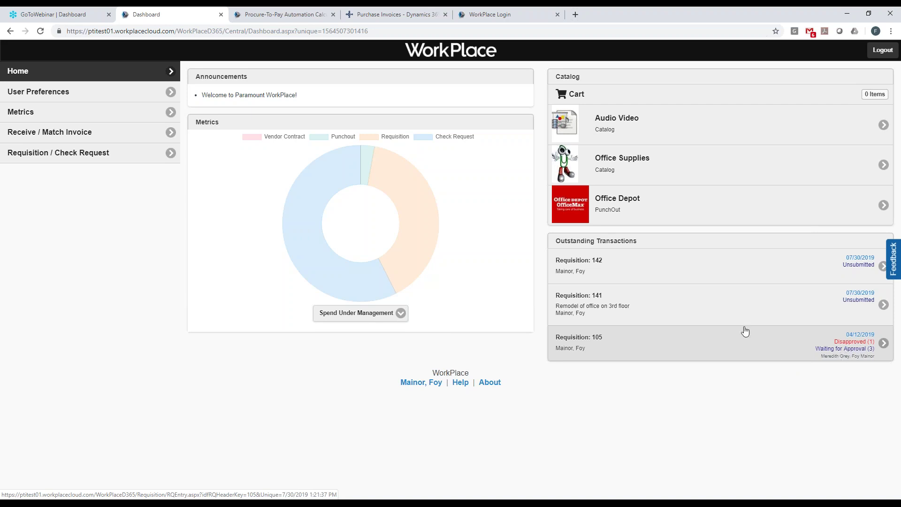
Open the "Remodel of office on 3rd floor" requisition and examine the first line's vendor and internal comment fields and general details
{"action": "left_click", "coordinate": [727, 308]}
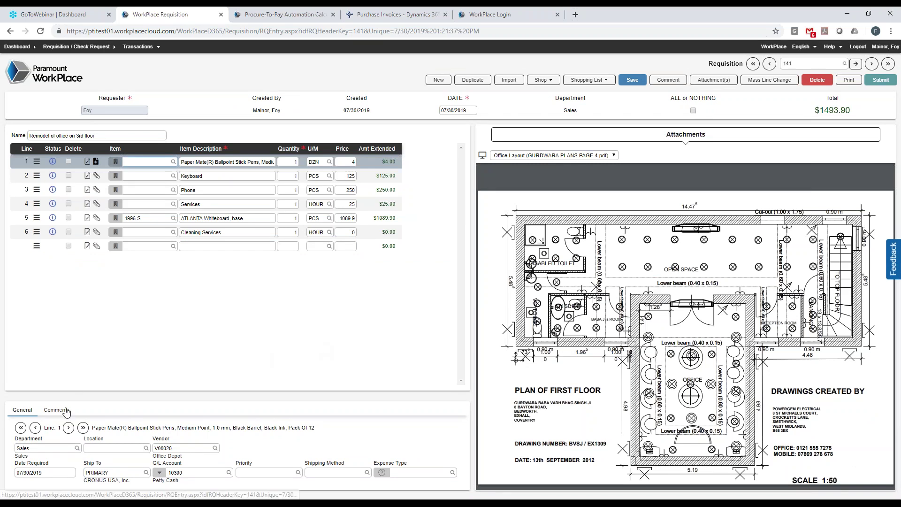
{"action": "left_click", "coordinate": [66, 410]}
{"action": "left_click", "coordinate": [69, 459]}
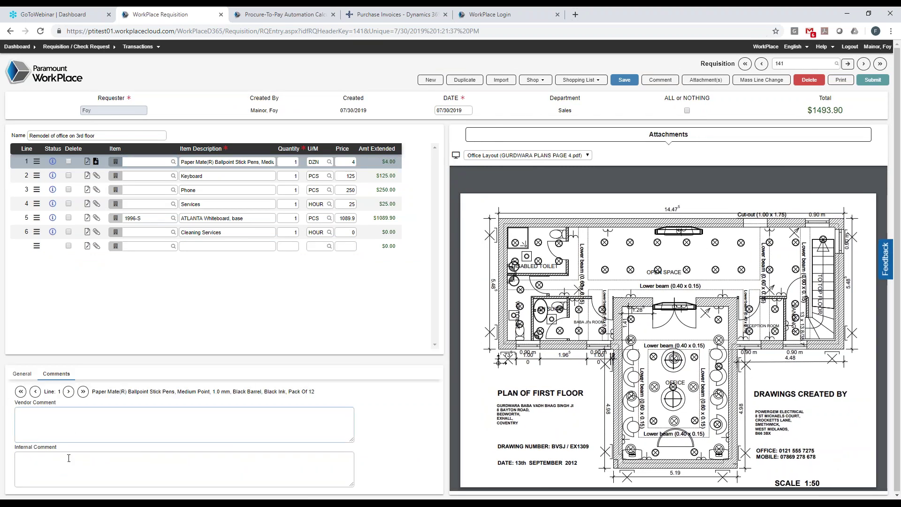
{"action": "left_click", "coordinate": [24, 375]}
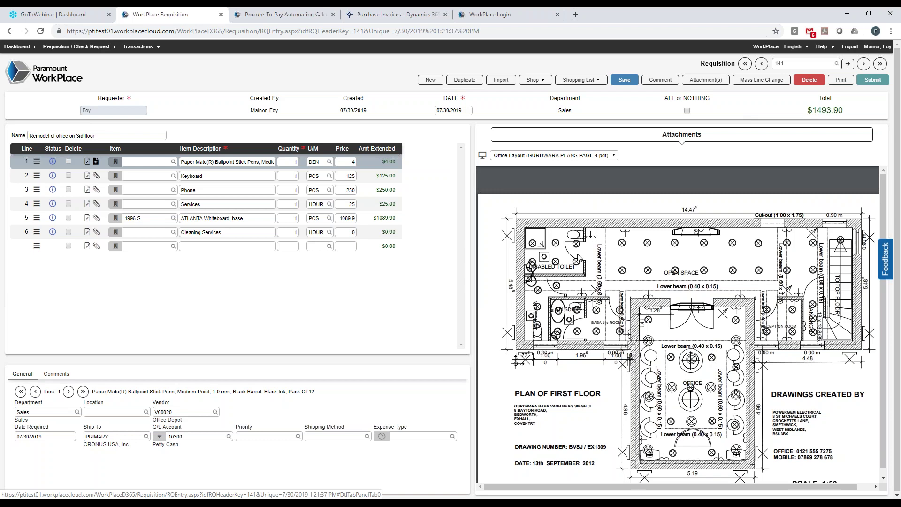
Set the G/L account of the ATLANTA Whiteboard line to 61400, Office Supplies Expense, and save the requisition
{"action": "left_click", "coordinate": [185, 219]}
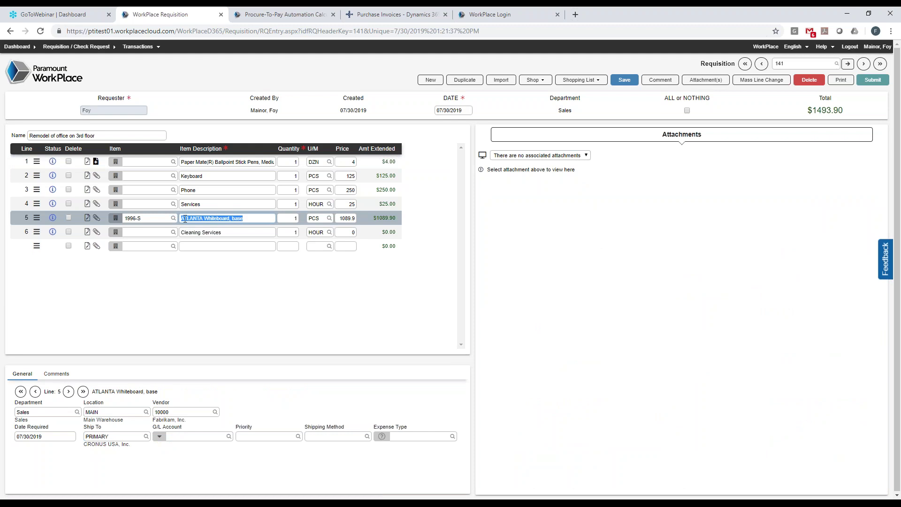
{"action": "left_click", "coordinate": [186, 436]}
{"action": "type", "text": "61"}
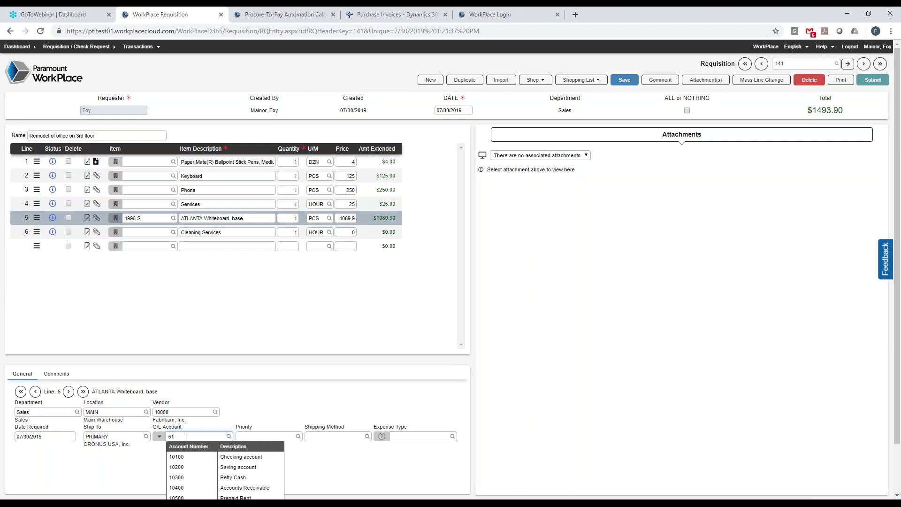
{"action": "type", "text": "400"}
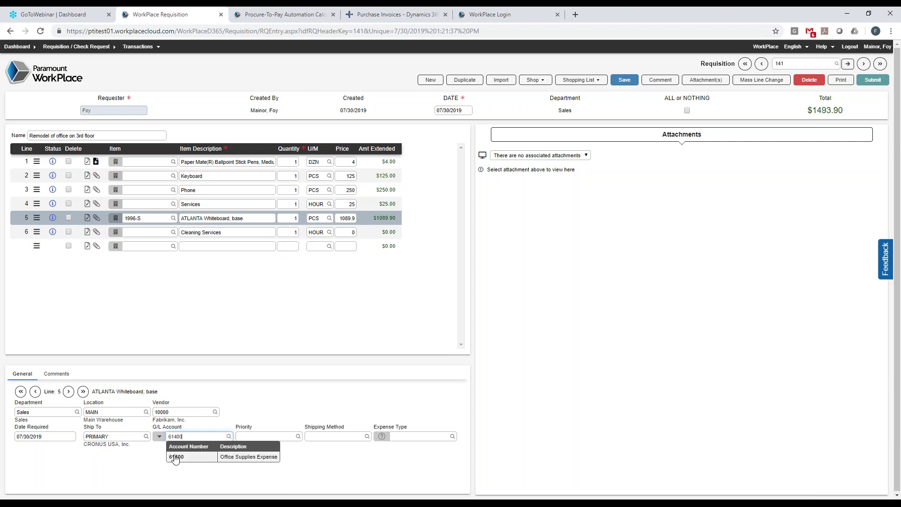
{"action": "left_click", "coordinate": [174, 456]}
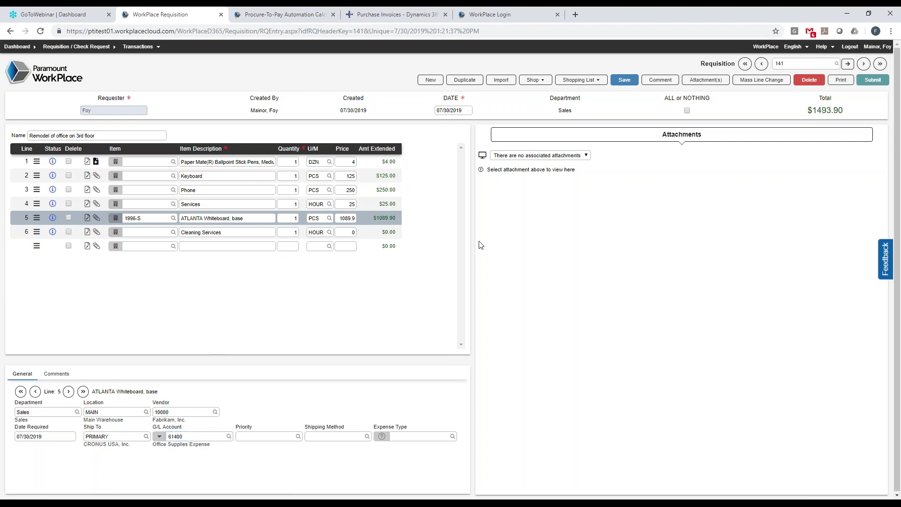
{"action": "left_click", "coordinate": [624, 81]}
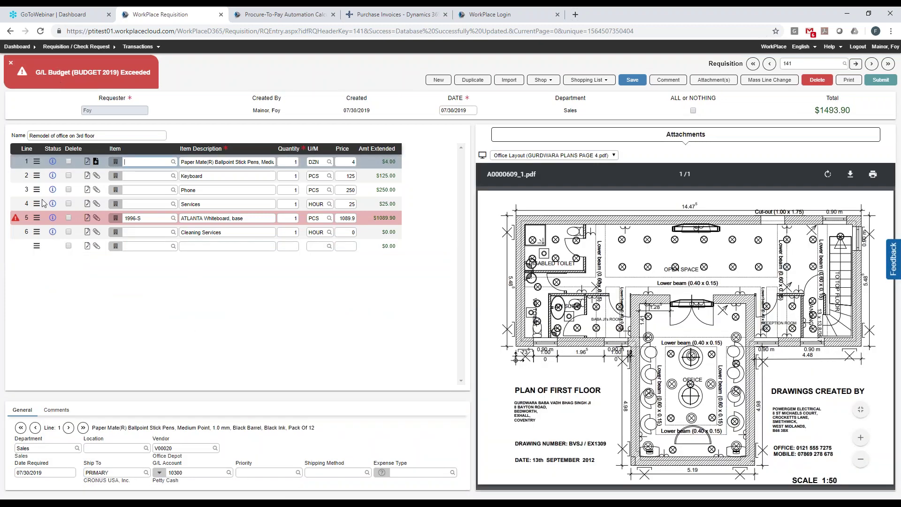
Check the G/L budget information and the G/L distribution of the ATLANTA Whiteboard line
{"action": "left_click", "coordinate": [37, 217]}
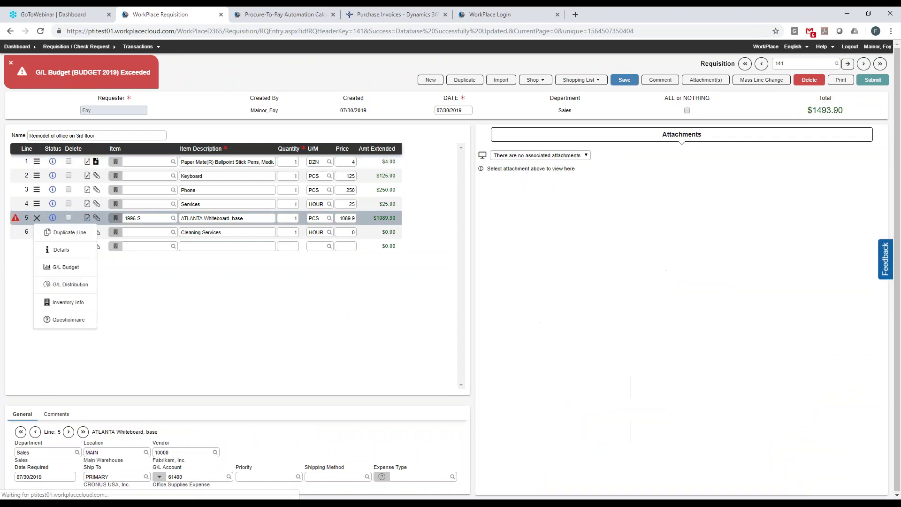
{"action": "left_click", "coordinate": [65, 271]}
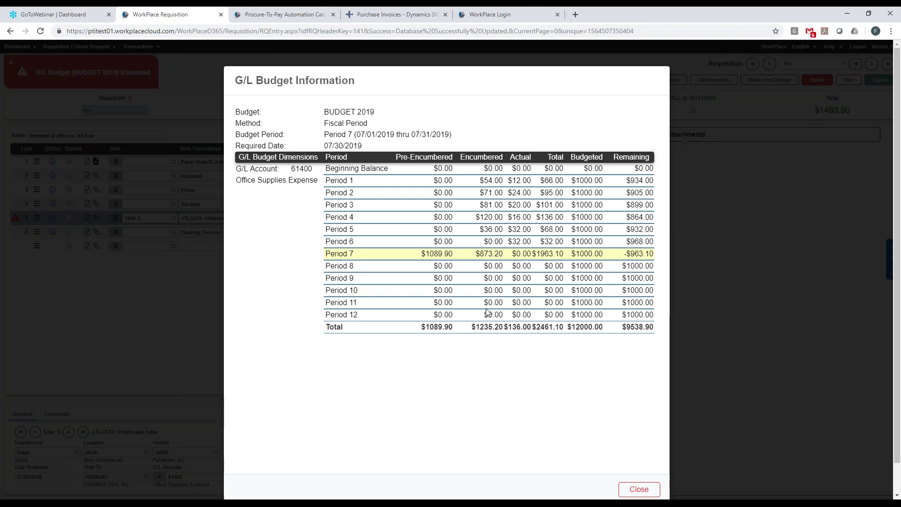
{"action": "left_click", "coordinate": [636, 489]}
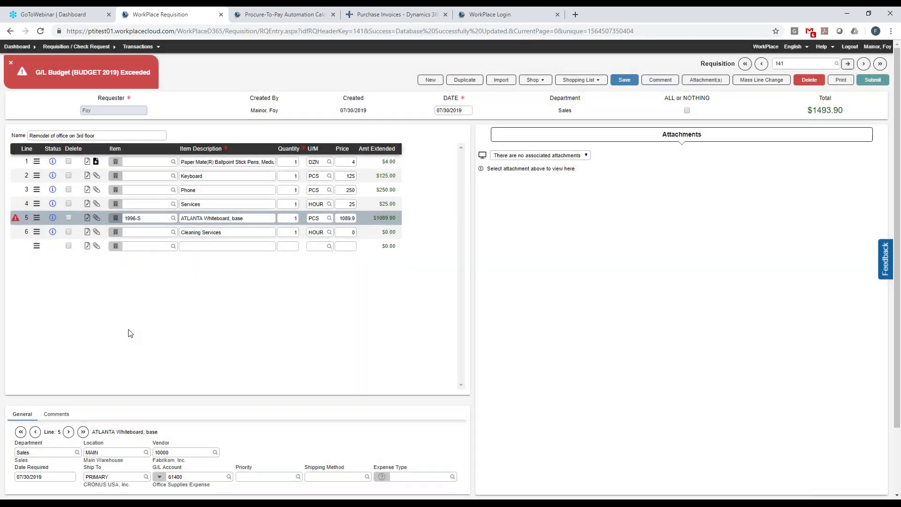
{"action": "left_click", "coordinate": [37, 219]}
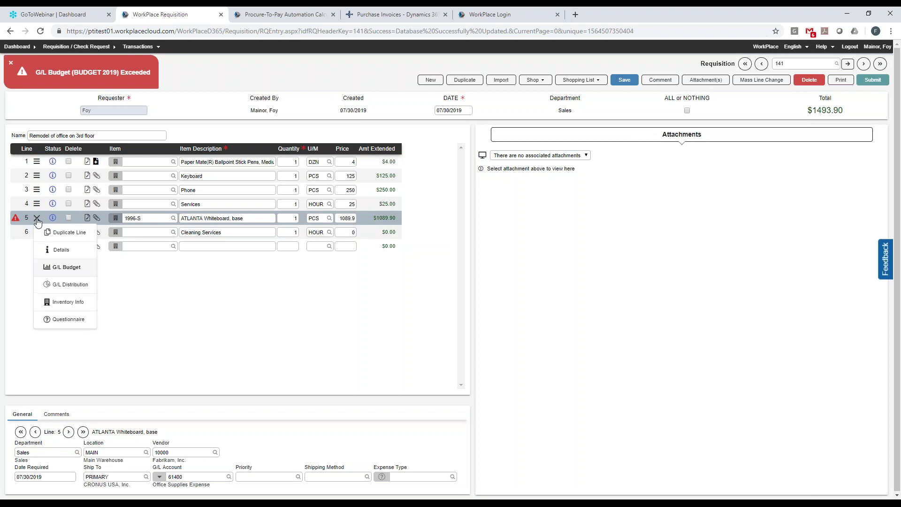
{"action": "left_click", "coordinate": [65, 286]}
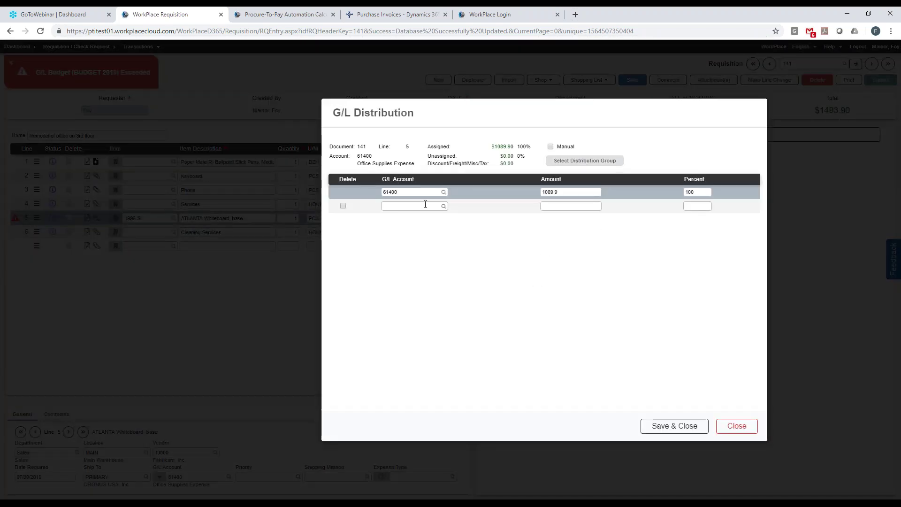
{"action": "left_click", "coordinate": [736, 425]}
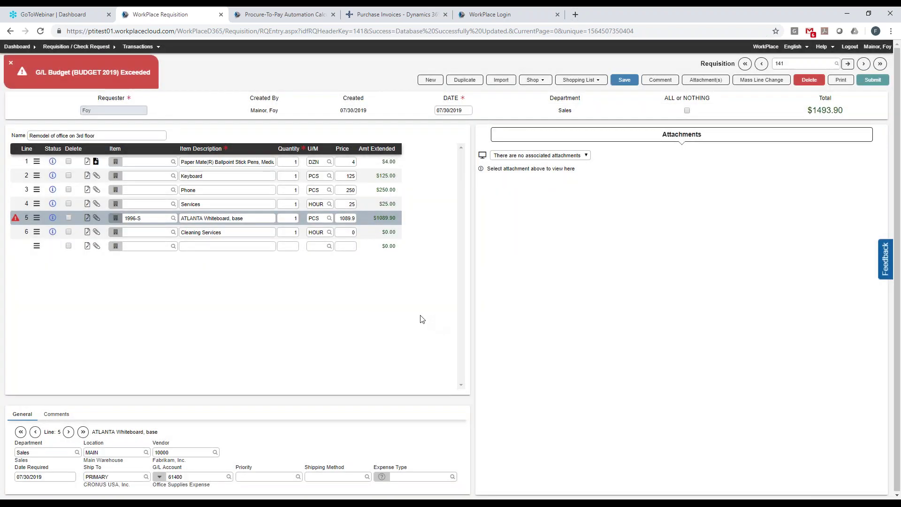
Open the partly disapproved 04/12/2019 requisition from the dashboard and review the Samsung TV line's approval path and log
{"action": "left_click", "coordinate": [24, 48]}
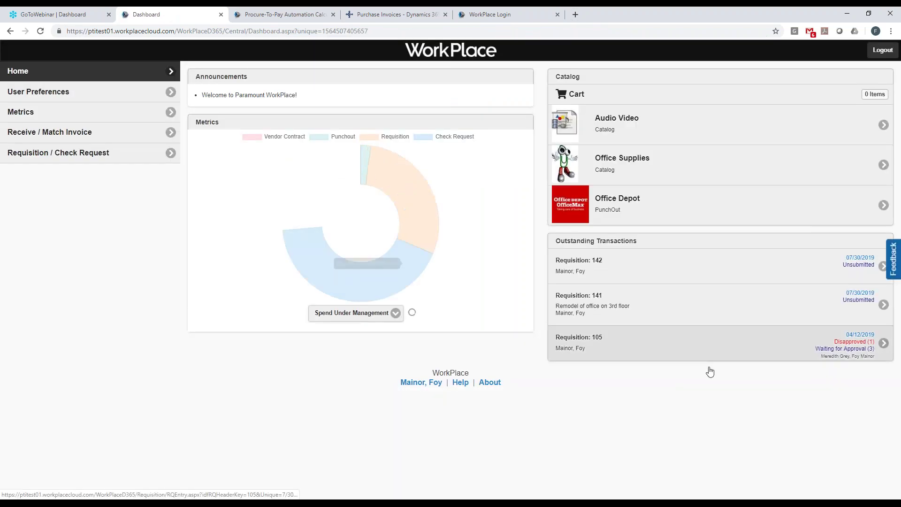
{"action": "left_click", "coordinate": [709, 346]}
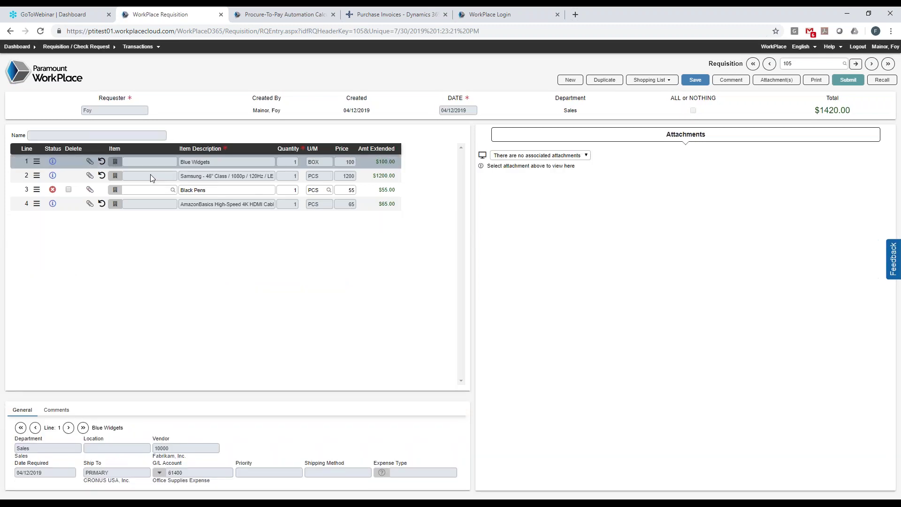
{"action": "left_click", "coordinate": [148, 174]}
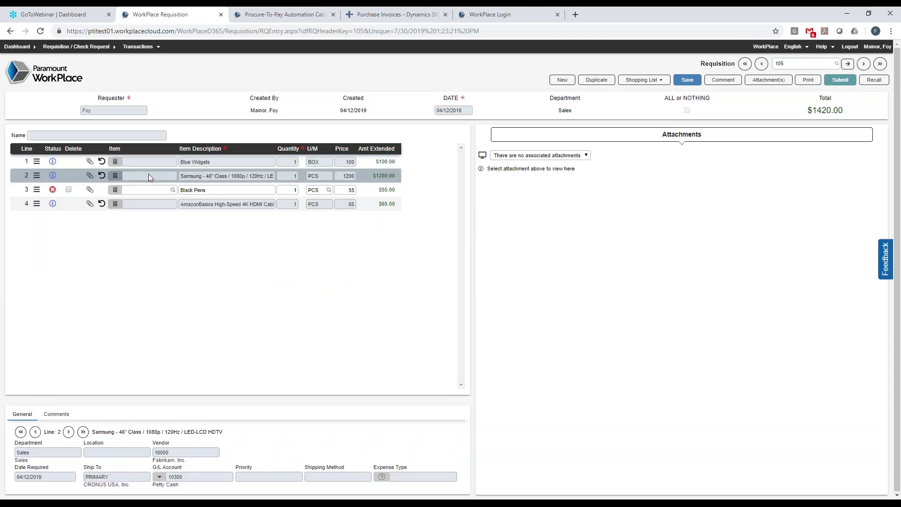
{"action": "left_click", "coordinate": [37, 175]}
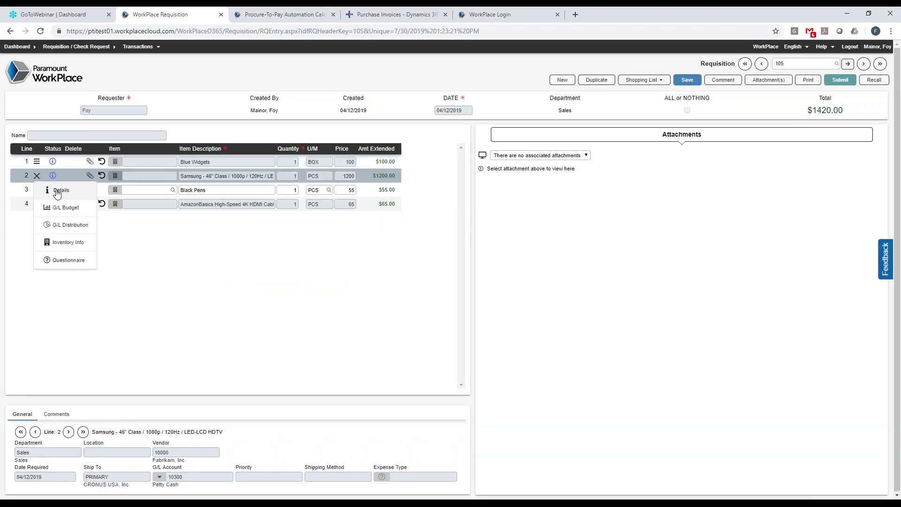
{"action": "left_click", "coordinate": [57, 193]}
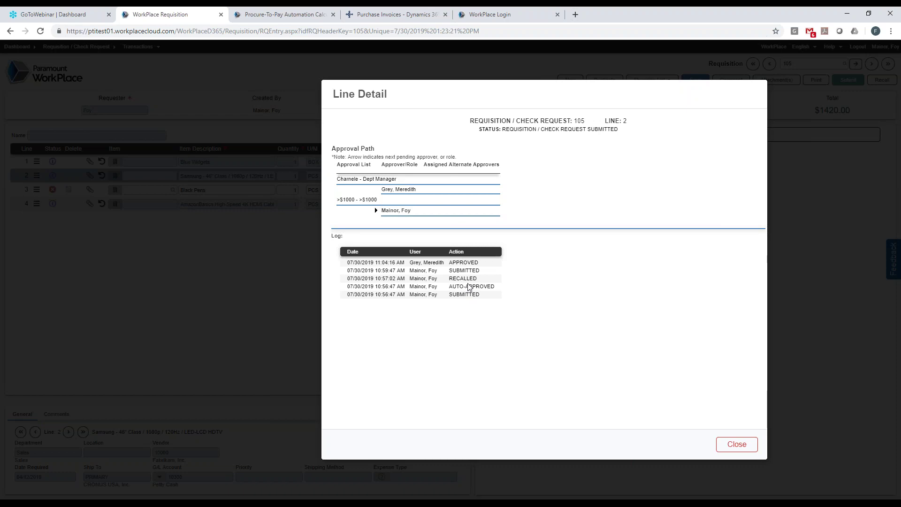
{"action": "left_click", "coordinate": [737, 444]}
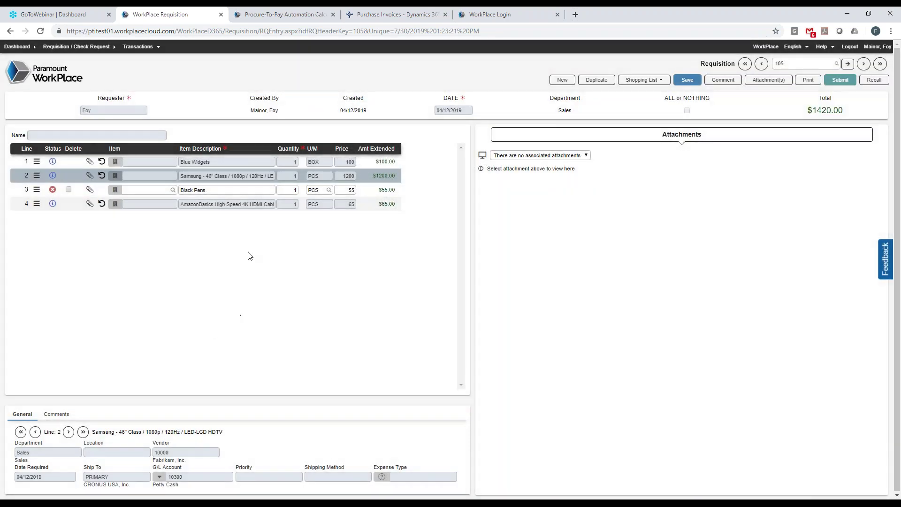
Log out of the web session from the dashboard and switch to the WorkPlace mobile app
{"action": "left_click", "coordinate": [51, 80]}
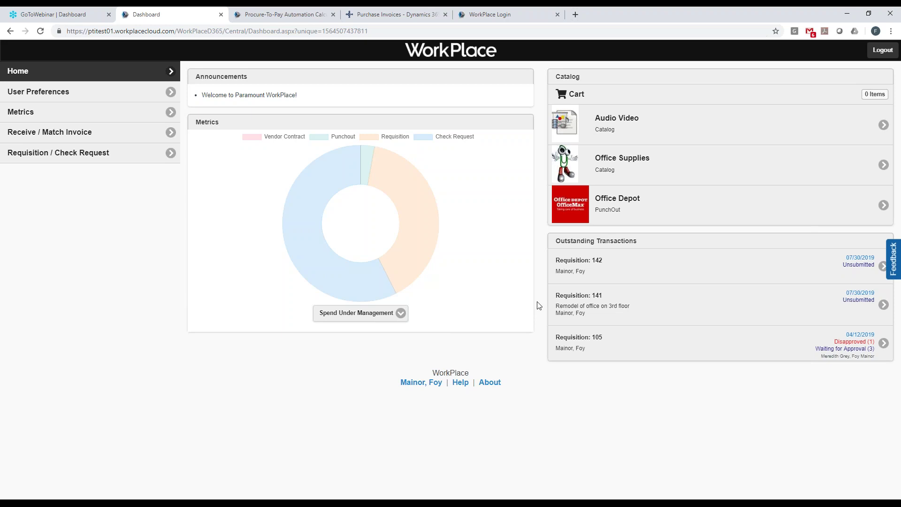
{"action": "left_click", "coordinate": [882, 50]}
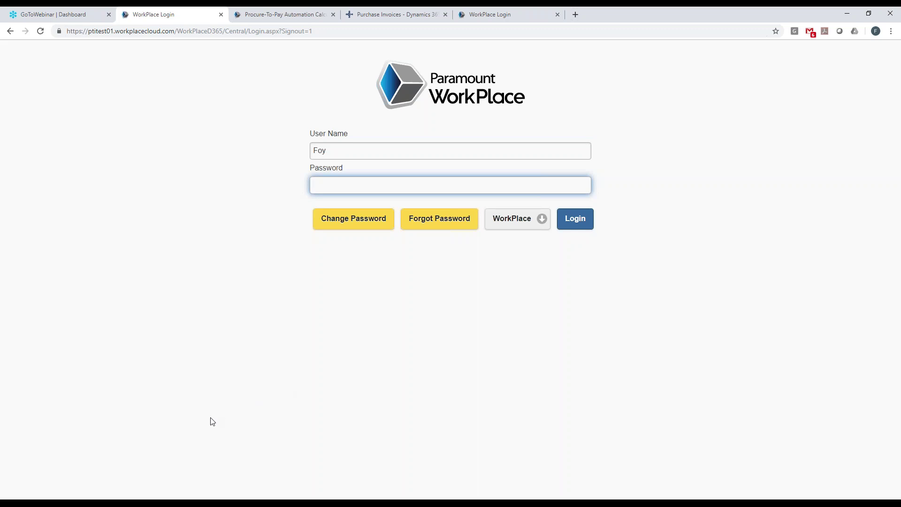
{"action": "left_click", "coordinate": [84, 502]}
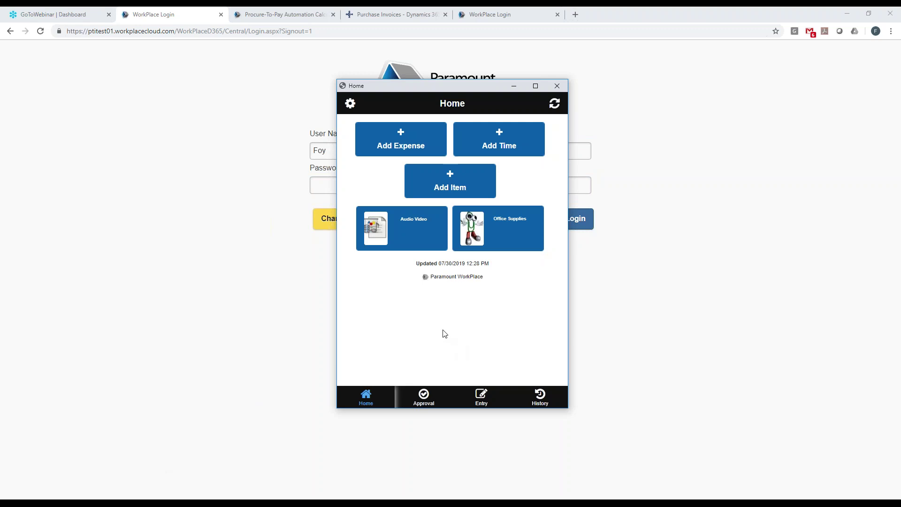
Add one Balt Green-Rite Dry-Erase Board, 3' x 2', from the Office Supplies catalog to the cart and return to the mobile home screen
{"action": "left_click", "coordinate": [499, 227]}
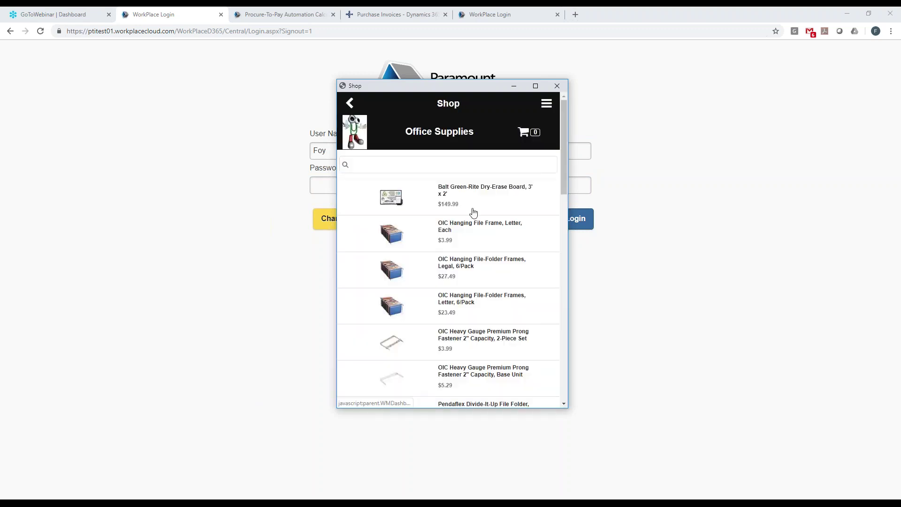
{"action": "left_click", "coordinate": [454, 190]}
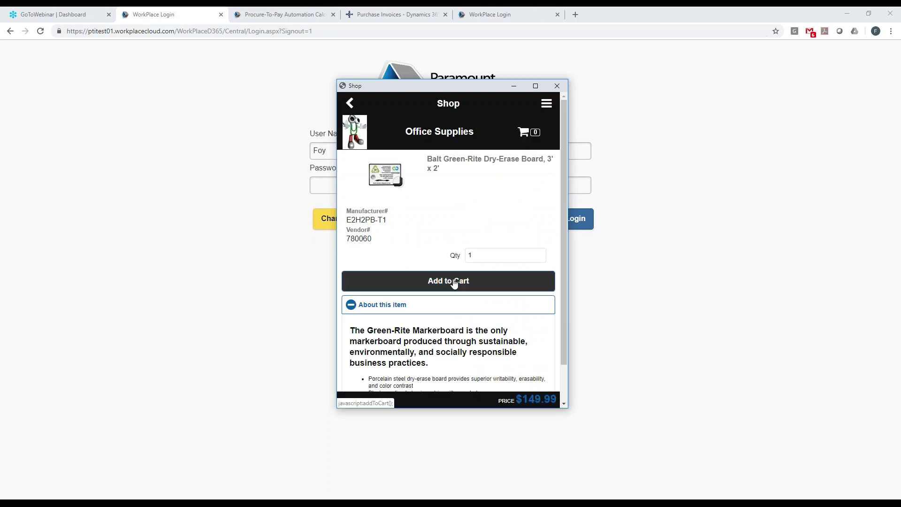
{"action": "left_click", "coordinate": [455, 281]}
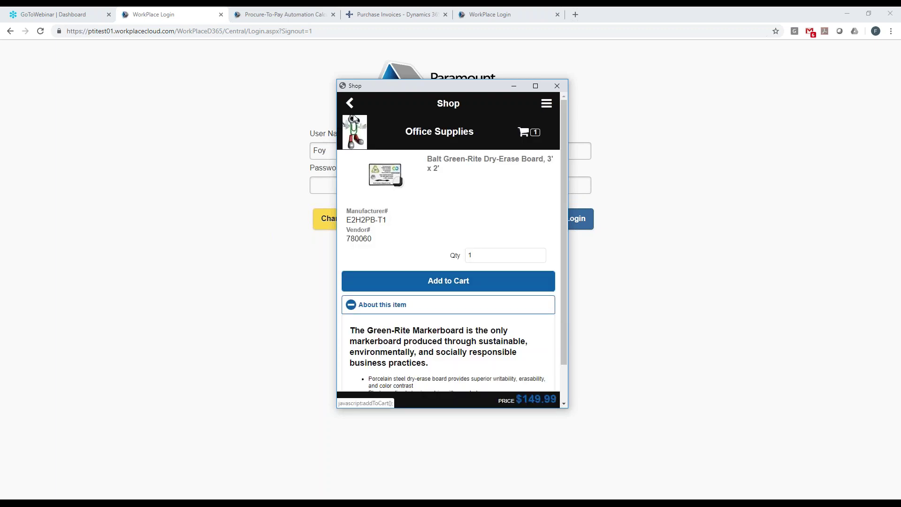
{"action": "left_click", "coordinate": [350, 103]}
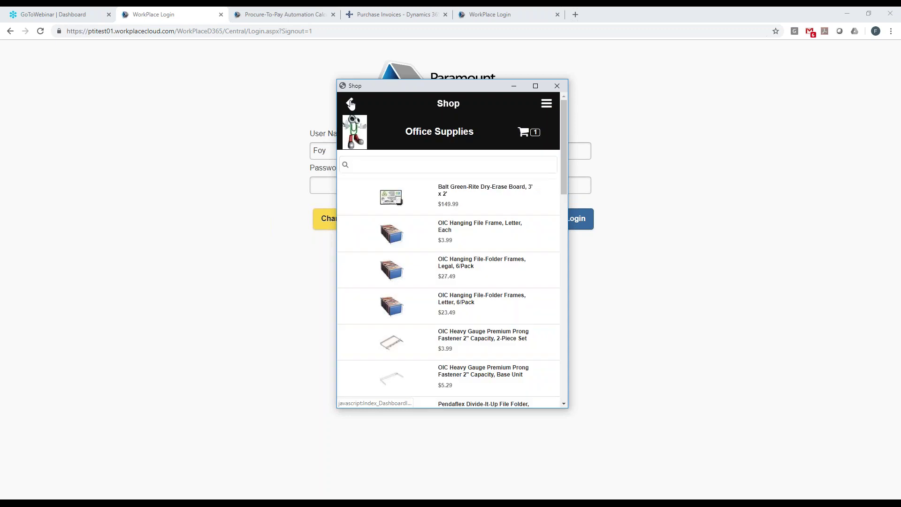
{"action": "left_click", "coordinate": [350, 103]}
Add one Amazon - Kindle (Wi-Fi) with Special Offers - Graphite from the Audio Video catalog to the cart
{"action": "left_click", "coordinate": [396, 223]}
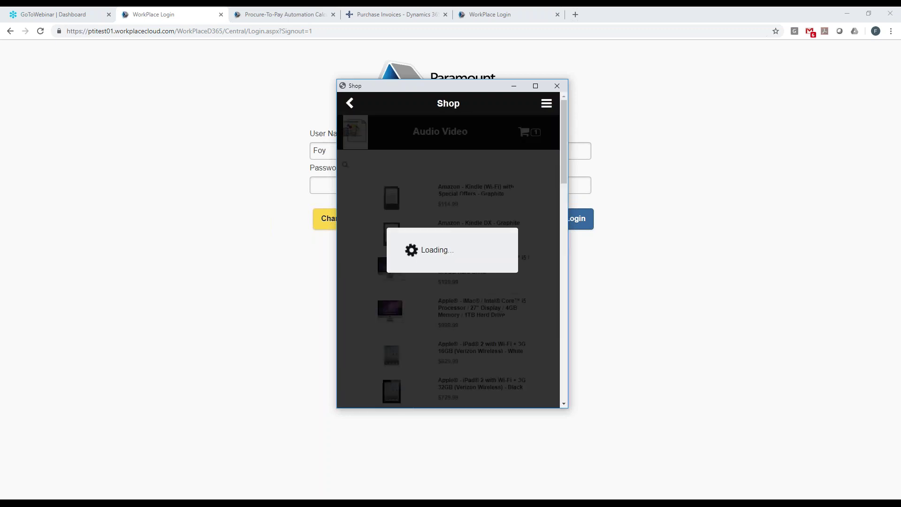
{"action": "left_click", "coordinate": [450, 200]}
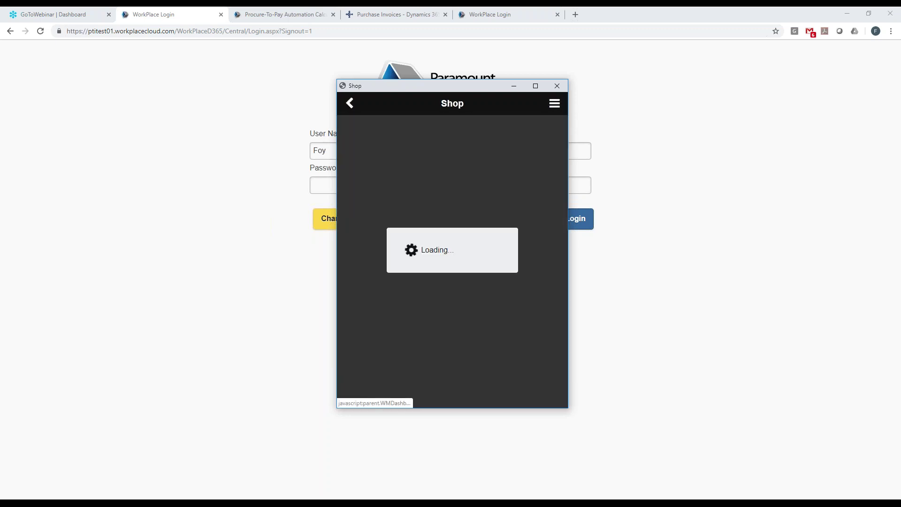
{"action": "left_click", "coordinate": [462, 282]}
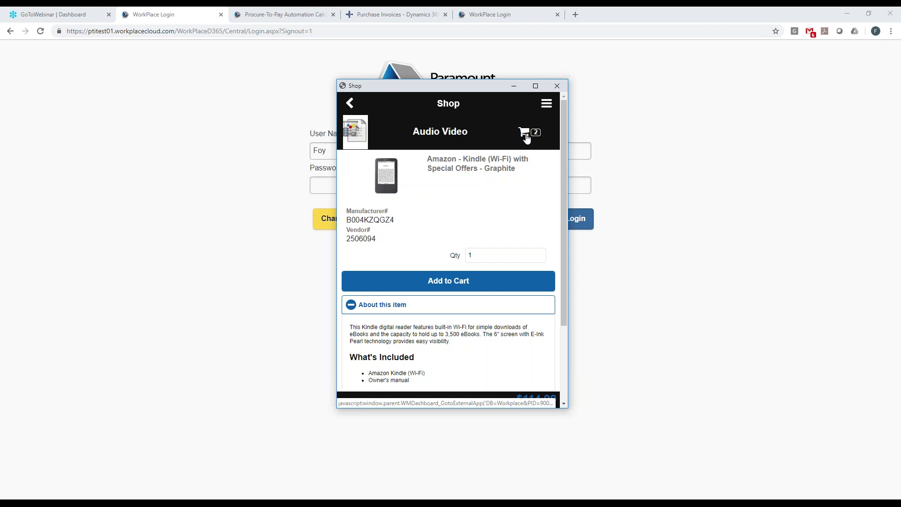
Review the two-item shopping cart and submit it as a requisition, leaving its name blank
{"action": "left_click", "coordinate": [525, 134]}
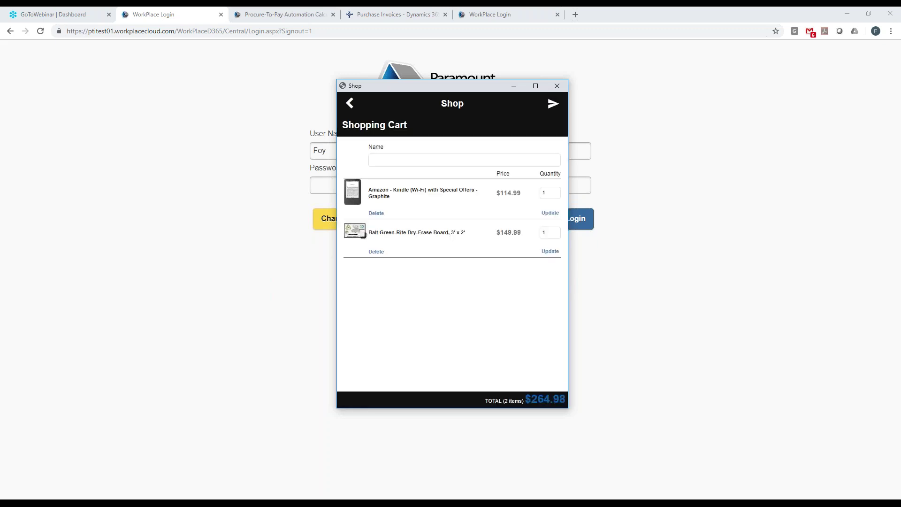
{"action": "left_click", "coordinate": [554, 106]}
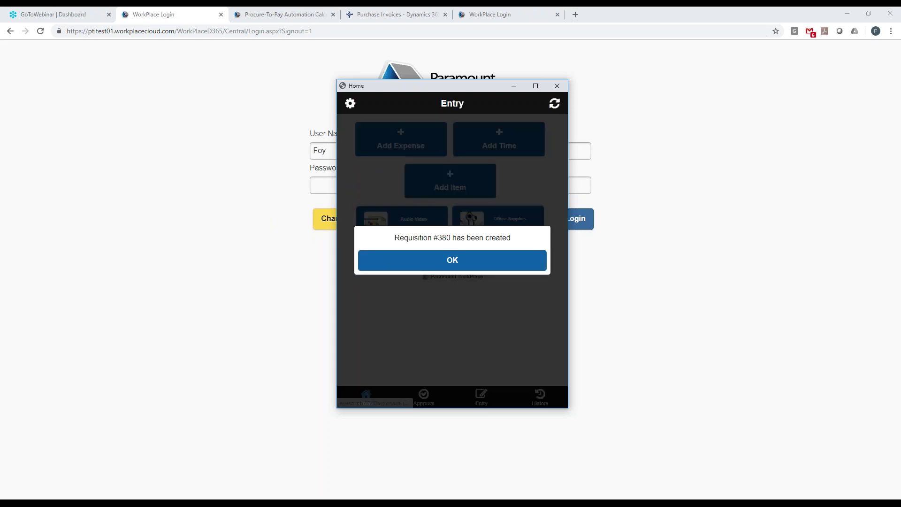
{"action": "left_click", "coordinate": [451, 262]}
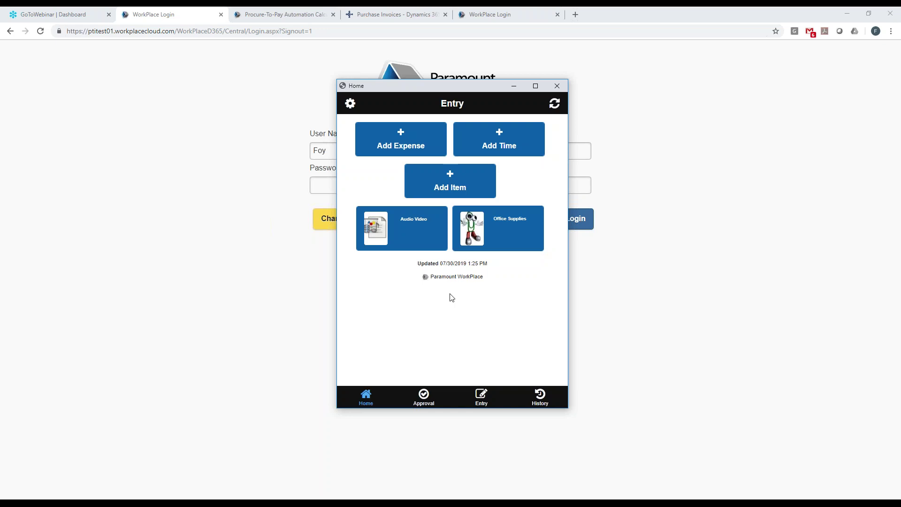
Expand the $529.98 requisition among the mobile app's pending approvals and submit the approval session
{"action": "left_click", "coordinate": [422, 405]}
{"action": "left_click", "coordinate": [550, 146]}
{"action": "scroll", "coordinate": [437, 247], "scroll_direction": "down", "scroll_amount": 1}
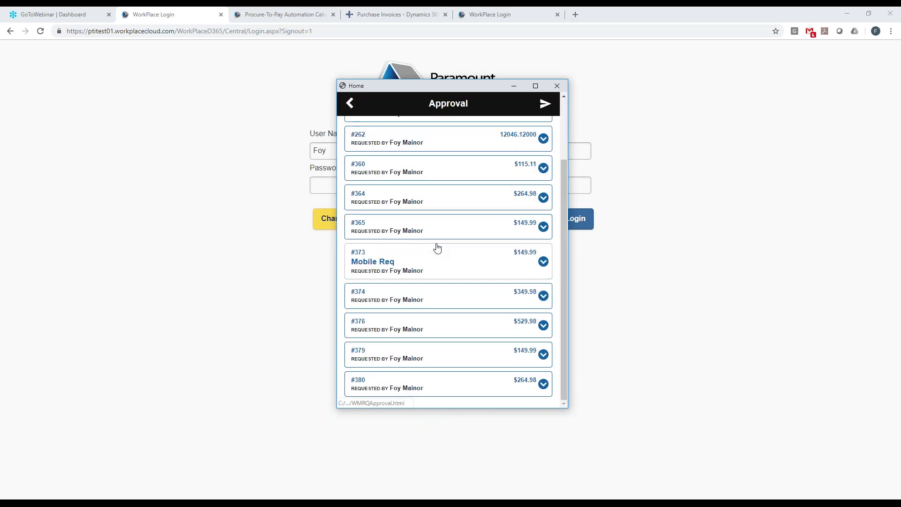
{"action": "left_click", "coordinate": [444, 325]}
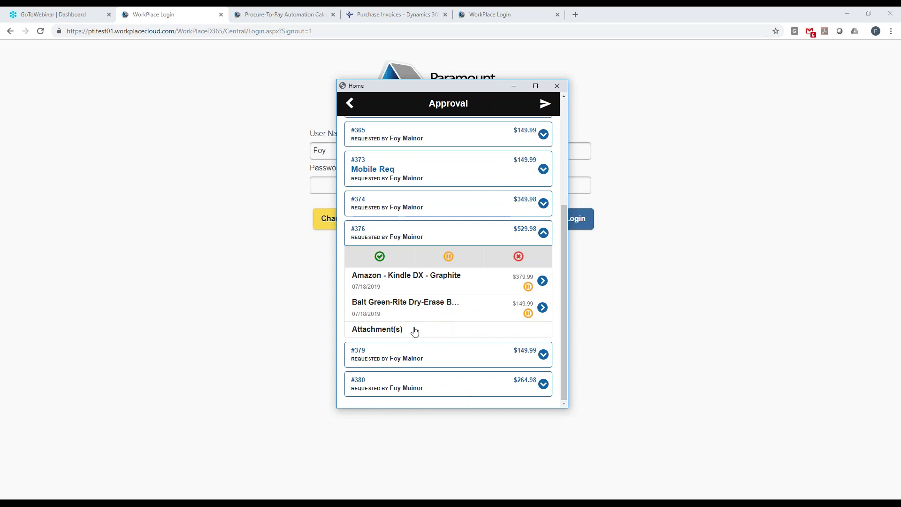
{"action": "scroll", "coordinate": [415, 331], "scroll_direction": "up", "scroll_amount": 4}
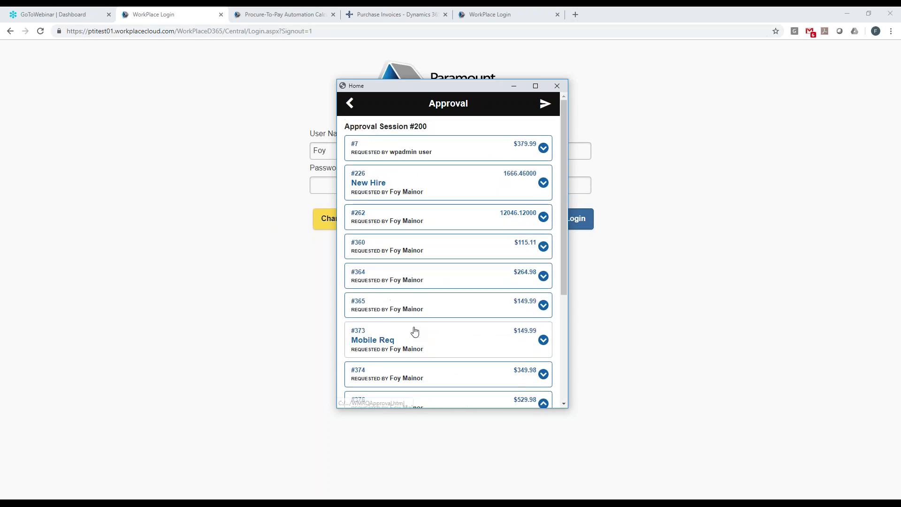
{"action": "left_click", "coordinate": [544, 106]}
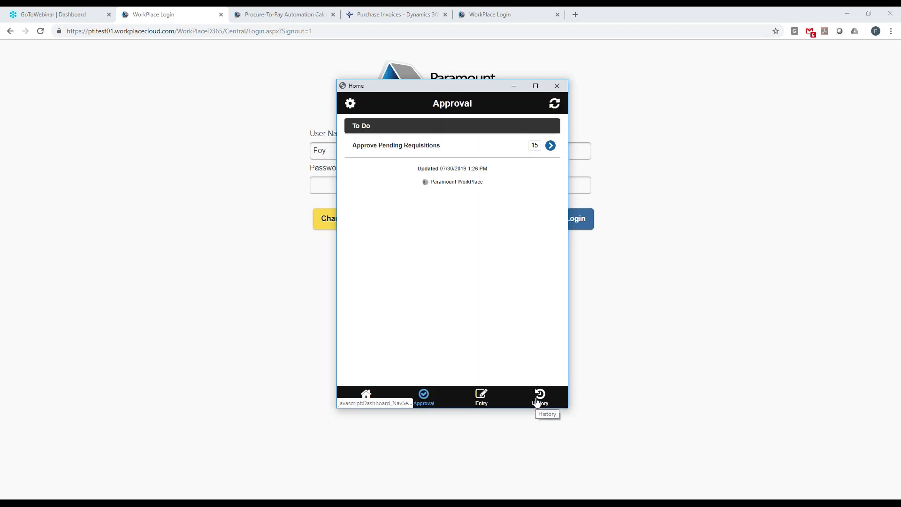
Review the requisition history in the mobile app, return to its home screen and leave the app
{"action": "left_click", "coordinate": [539, 399]}
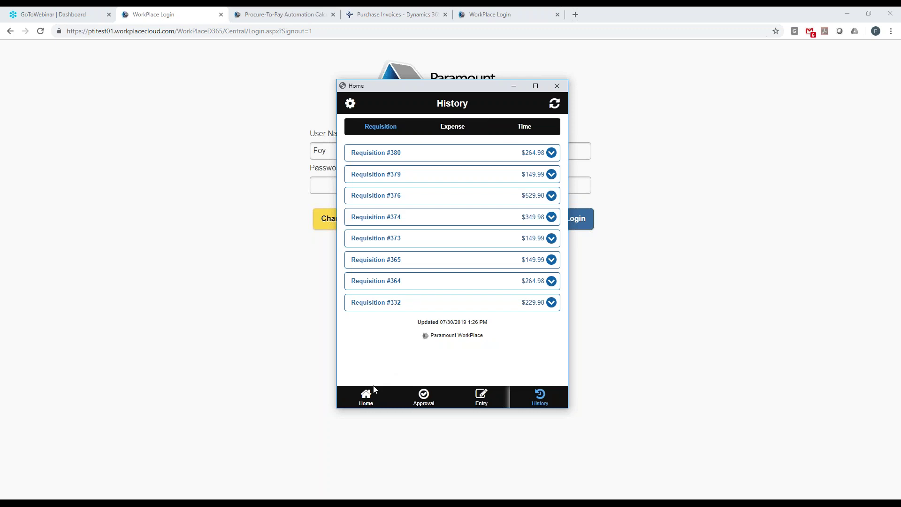
{"action": "left_click", "coordinate": [367, 396]}
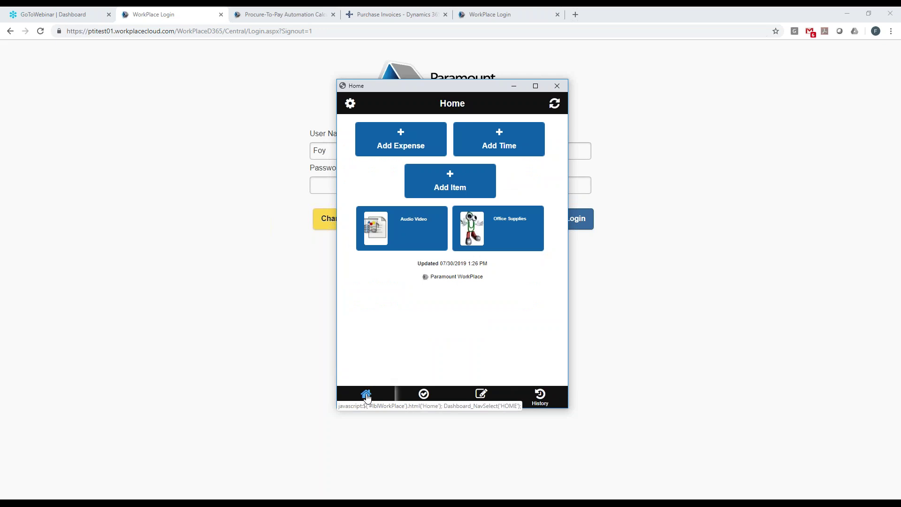
{"action": "left_click", "coordinate": [289, 317]}
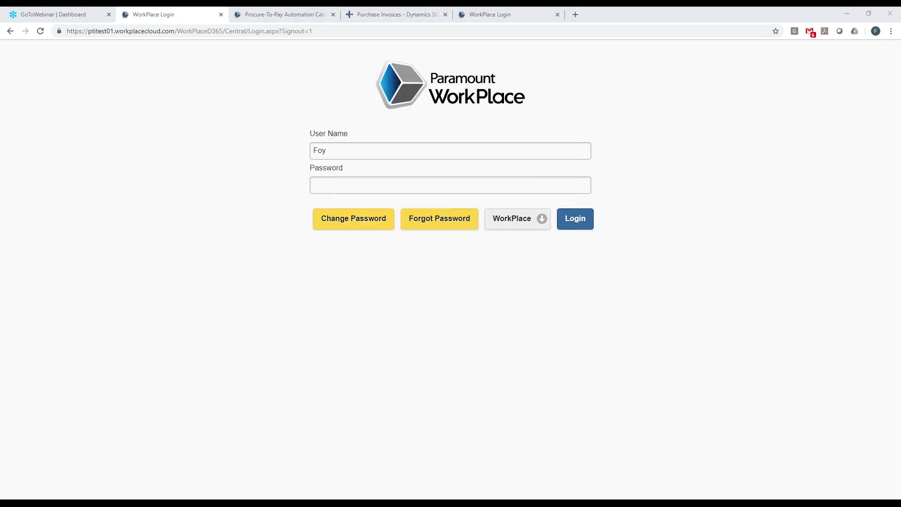
Switch to Outlook and look through the requisition lines listed in the pending-approval e-mail
{"action": "key", "text": "alt+Tab"}
{"action": "left_click_drag", "start_coordinate": [474, 97], "coordinate": [438, 70]}
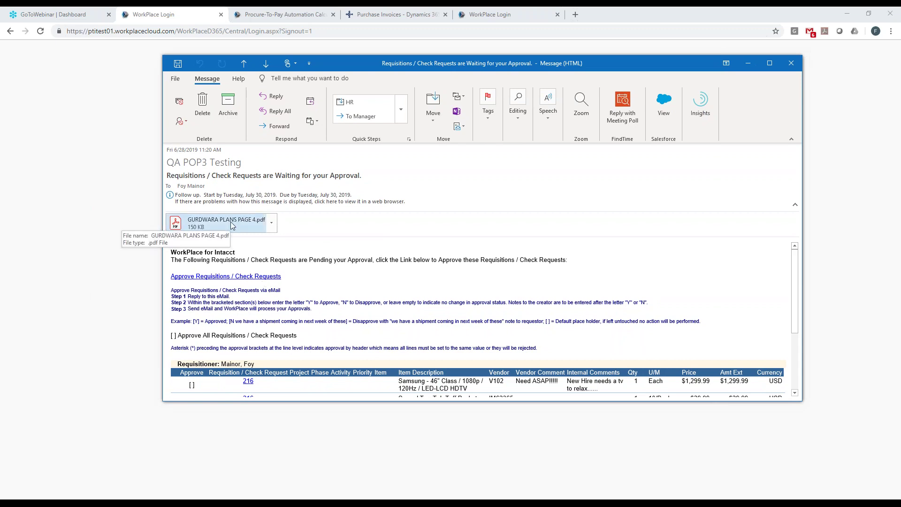
{"action": "scroll", "coordinate": [281, 305], "scroll_direction": "down", "scroll_amount": 3}
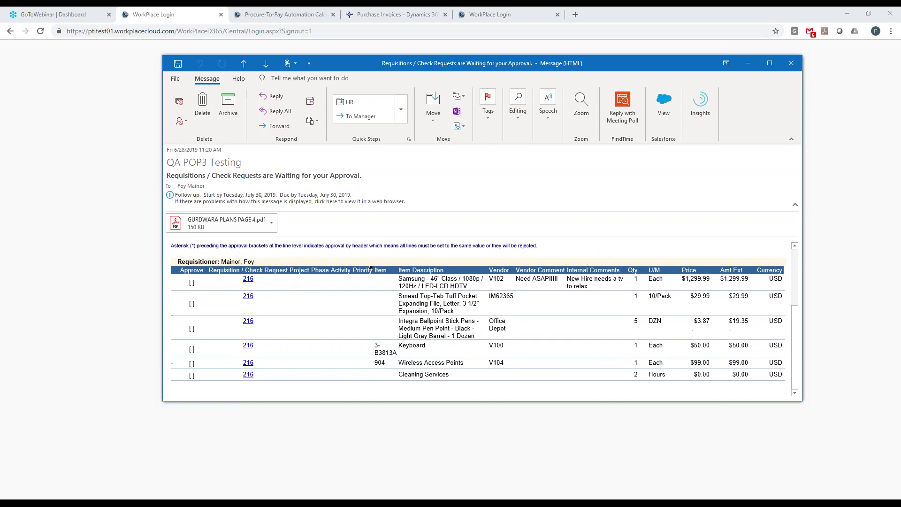
Draft a reply that marks the Samsung TV line "Y" and the Smead expanding file line "N Notes to the requester"
{"action": "left_click", "coordinate": [273, 111]}
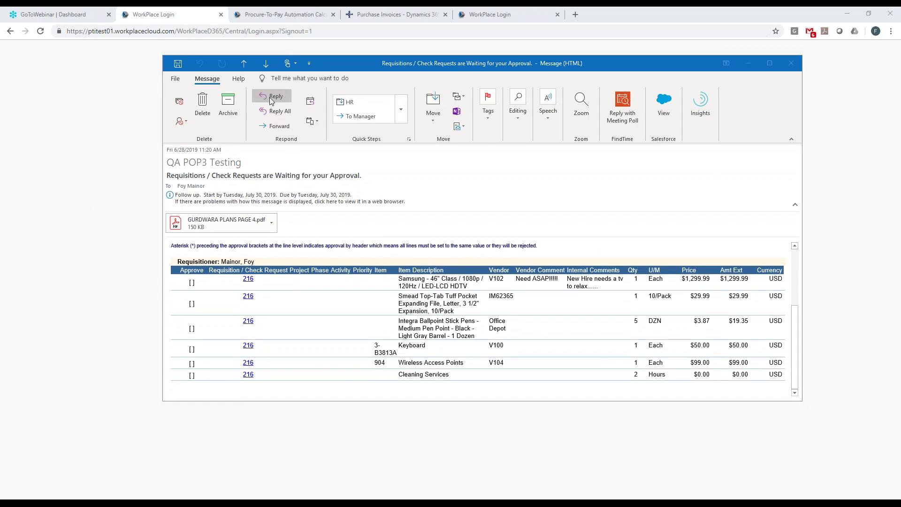
{"action": "scroll", "coordinate": [379, 240], "scroll_direction": "down", "scroll_amount": 5}
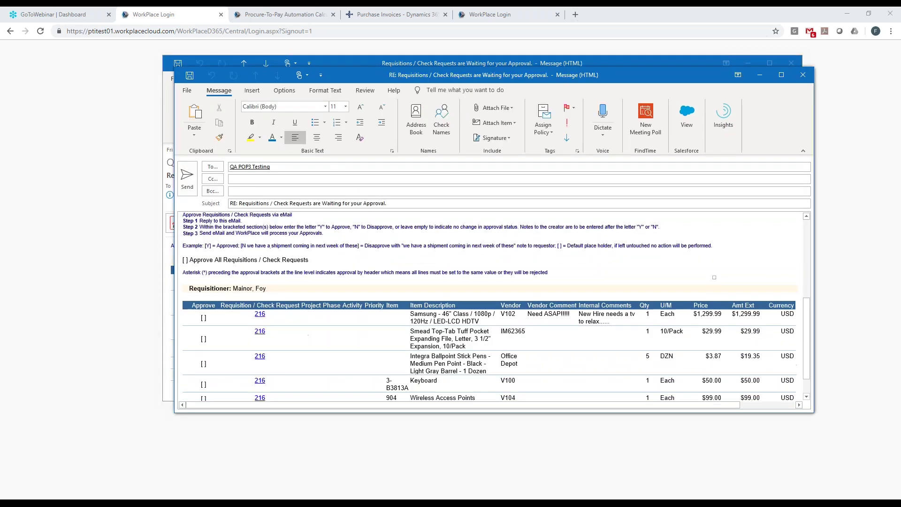
{"action": "left_click", "coordinate": [185, 258]}
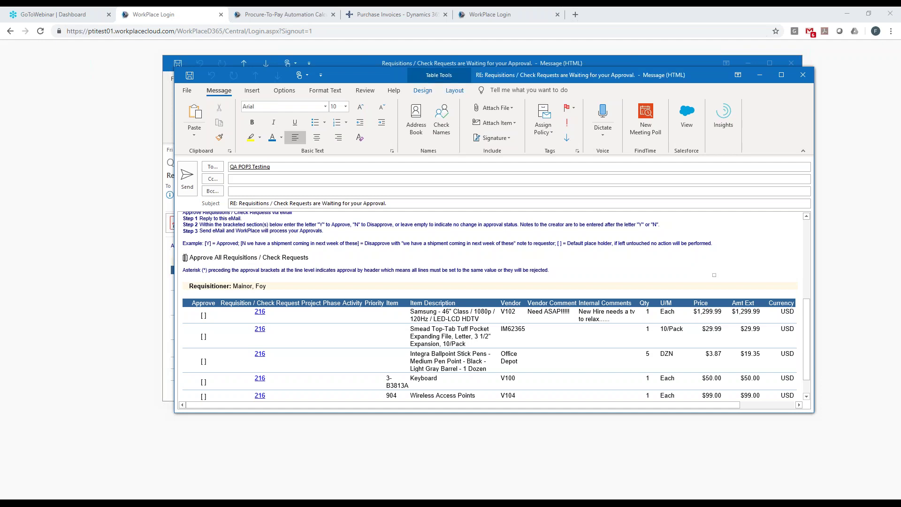
{"action": "left_click", "coordinate": [209, 315]}
{"action": "type", "text": "Y"}
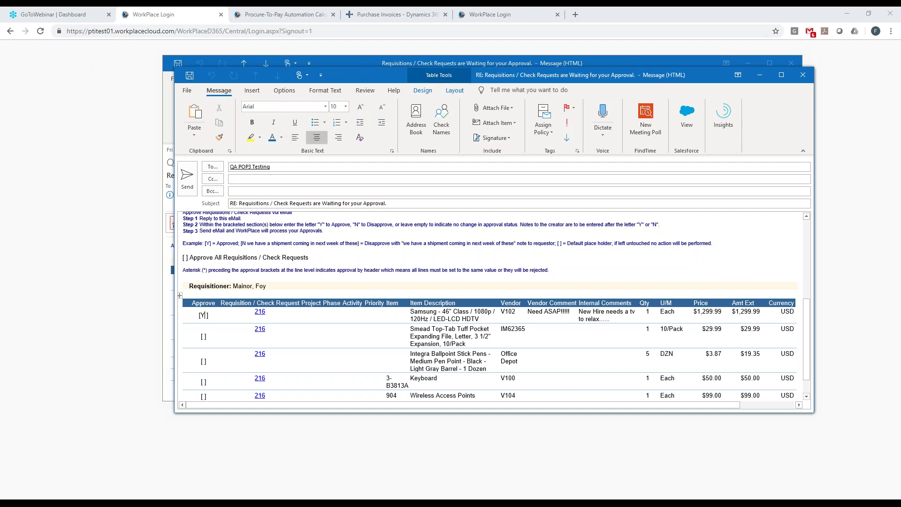
{"action": "left_click", "coordinate": [205, 336]}
{"action": "type", "text": "N Notes to the requseter"}
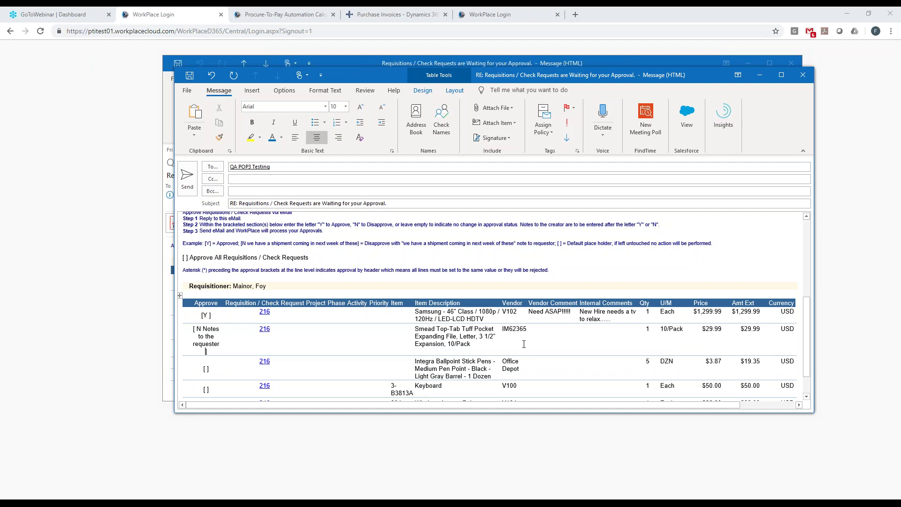
Discard the drafted approval reply without saving and close the approval e-mail
{"action": "left_click", "coordinate": [801, 78]}
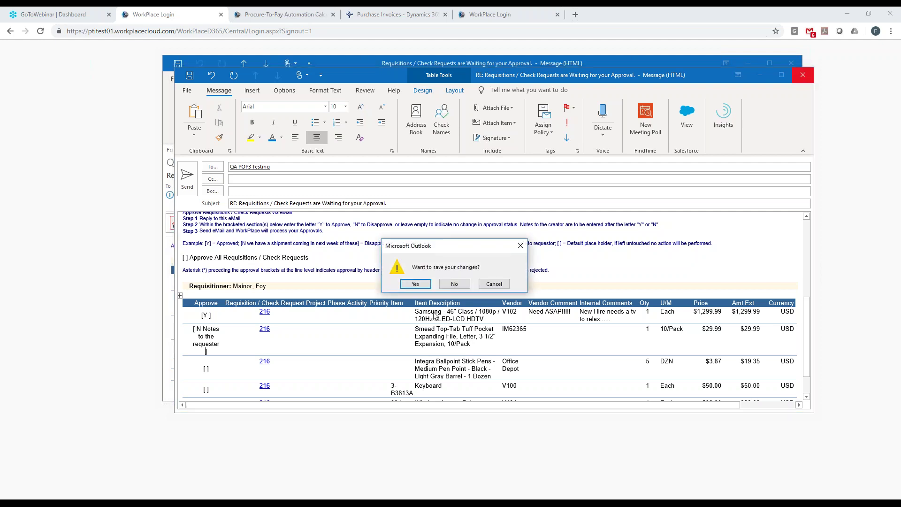
{"action": "left_click", "coordinate": [454, 284]}
{"action": "left_click", "coordinate": [798, 69]}
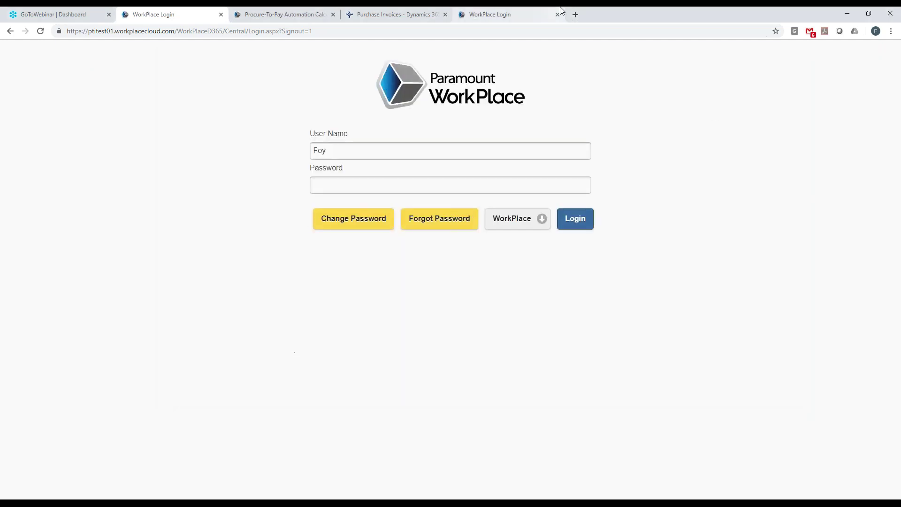
Switch to the WorkPlaceSales login page and log in as AP with the account password
{"action": "left_click", "coordinate": [517, 14]}
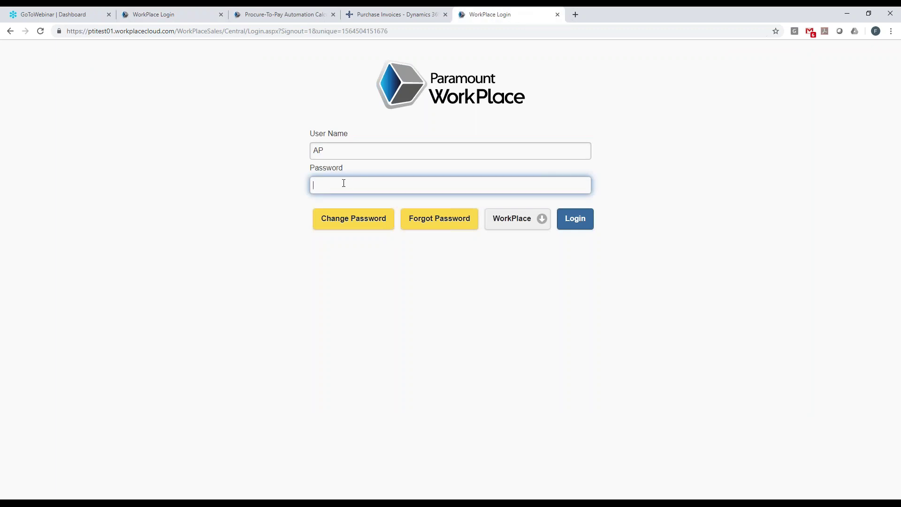
{"action": "type", "text": "***"}
{"action": "left_click", "coordinate": [574, 224]}
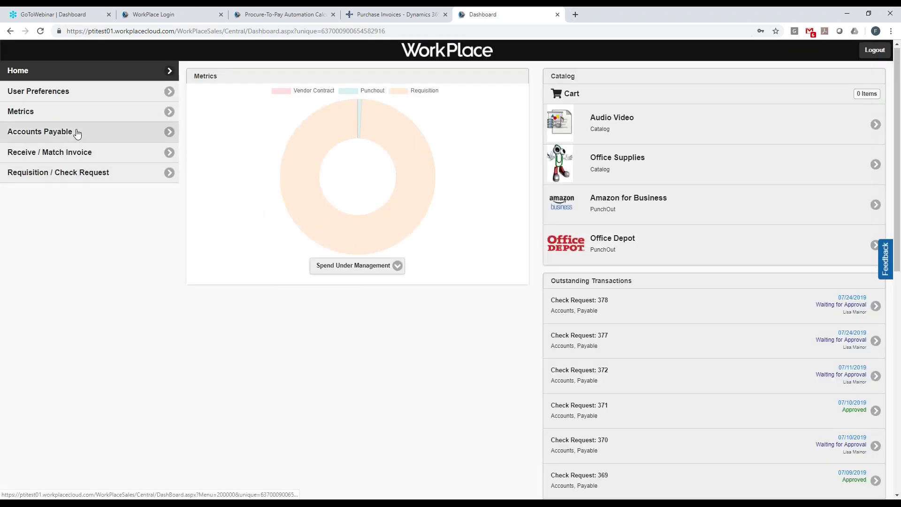
Open the Accounts Payable Invoice Capture Queue and upload demo - GFL.PDF to it
{"action": "left_click", "coordinate": [78, 135]}
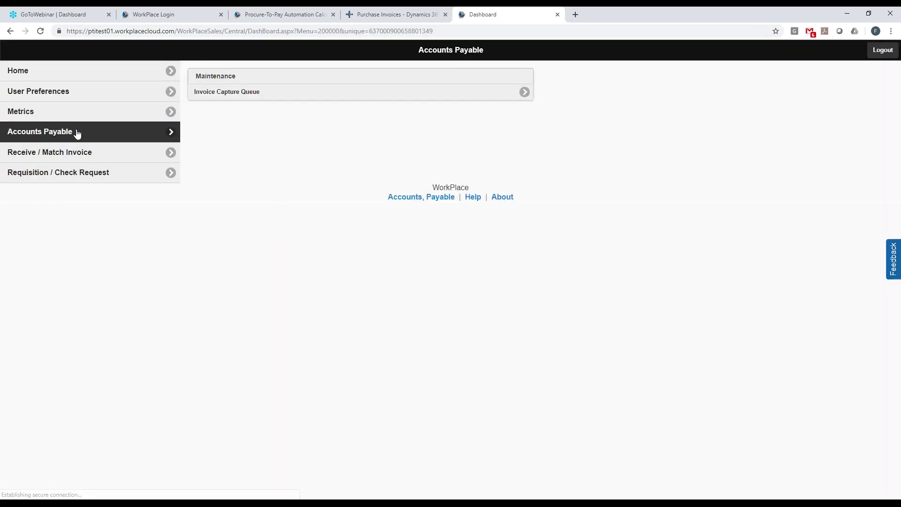
{"action": "left_click", "coordinate": [300, 95]}
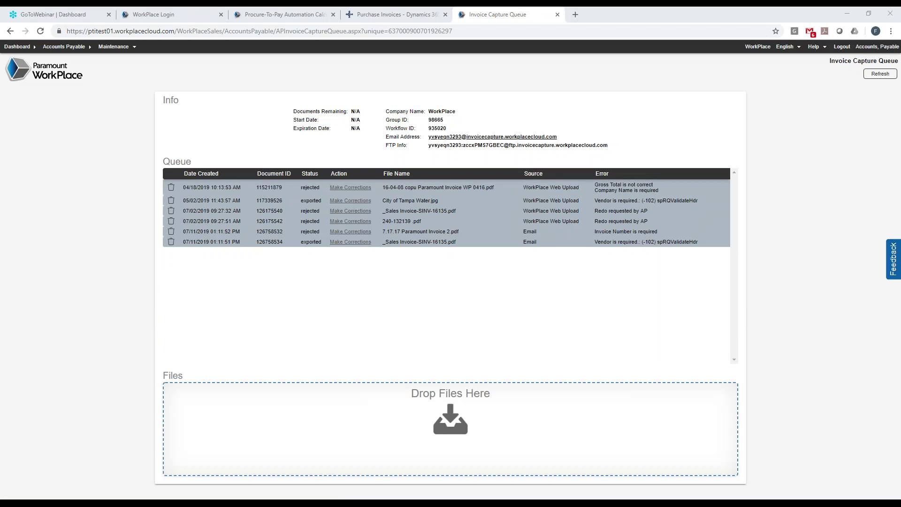
{"action": "left_click_drag", "start_coordinate": [900, 329], "coordinate": [342, 444]}
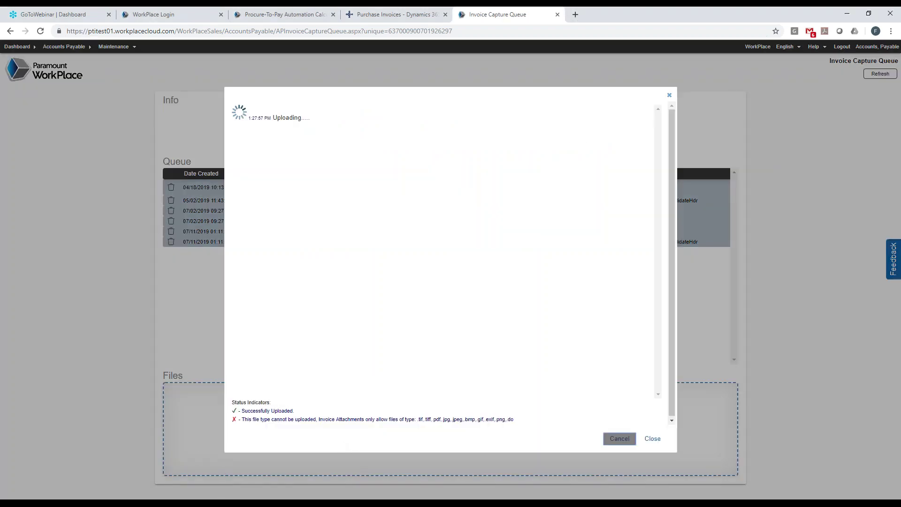
Send the prepared Outlook message with three PDF invoices to the invoice capture address, and dismiss the finished upload dialog
{"action": "left_click", "coordinate": [207, 503]}
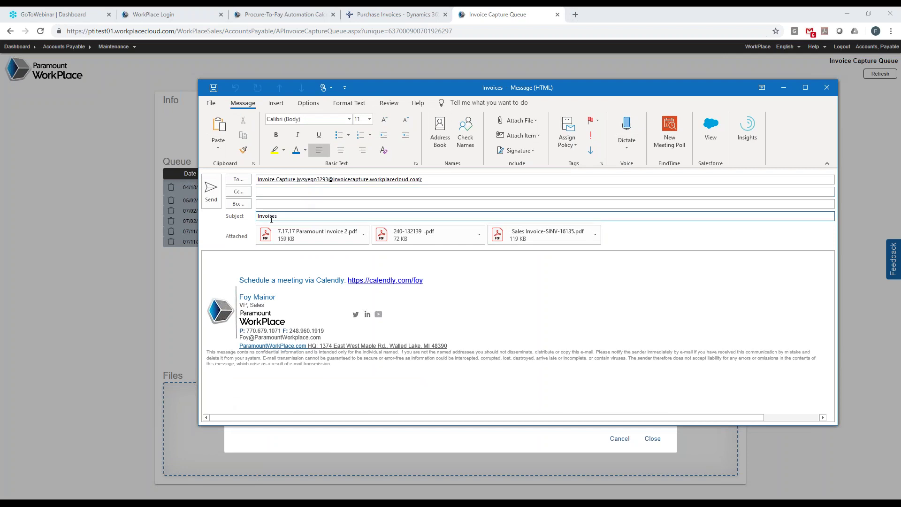
{"action": "left_click", "coordinate": [213, 198]}
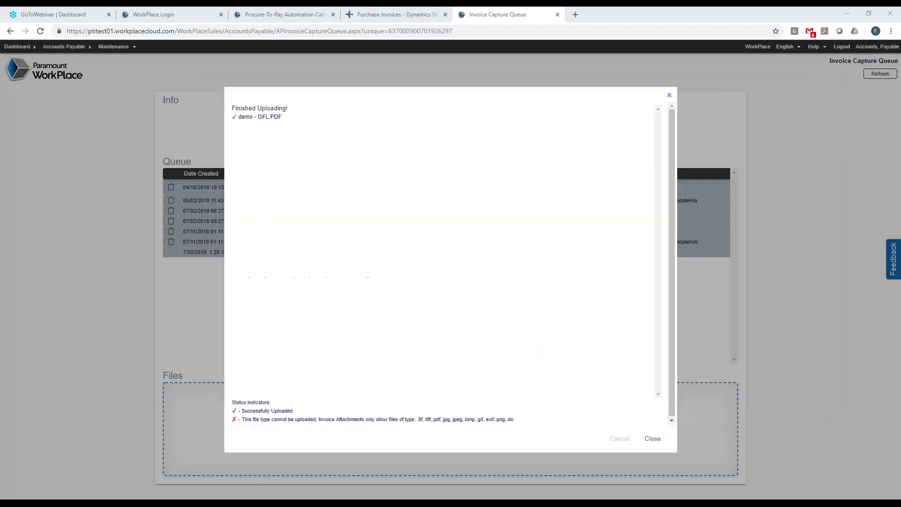
{"action": "left_click", "coordinate": [650, 440]}
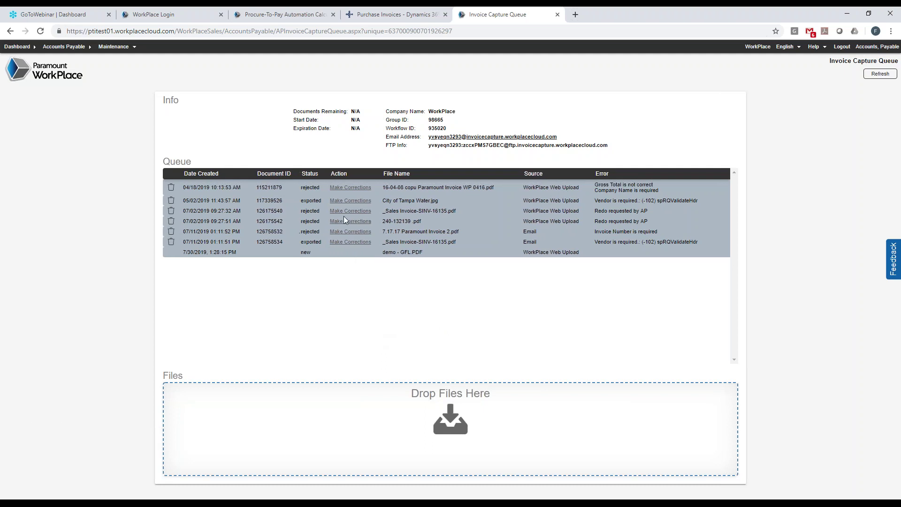
{"action": "left_click", "coordinate": [352, 235]}
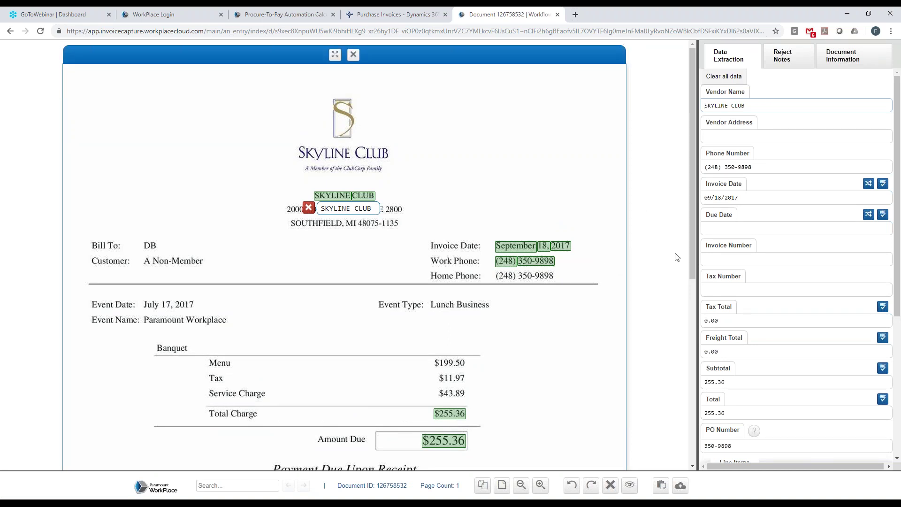
{"action": "left_click", "coordinate": [709, 258]}
{"action": "scroll", "coordinate": [595, 287], "scroll_direction": "down", "scroll_amount": 7}
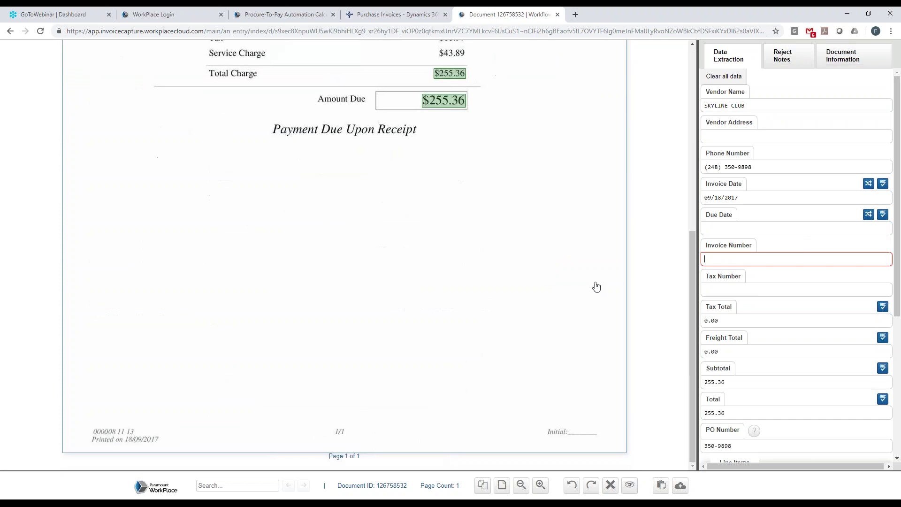
{"action": "left_click_drag", "start_coordinate": [85, 427], "coordinate": [139, 434]}
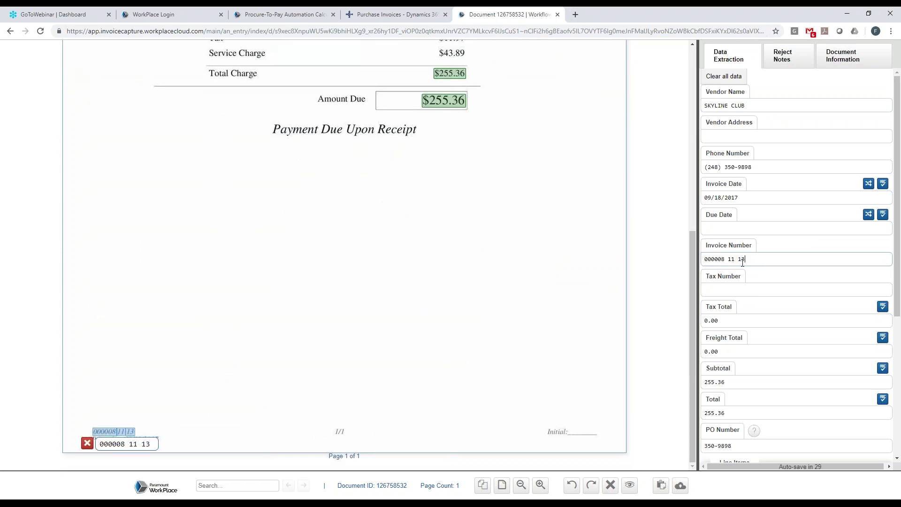
{"action": "scroll", "coordinate": [573, 337], "scroll_direction": "up", "scroll_amount": 7}
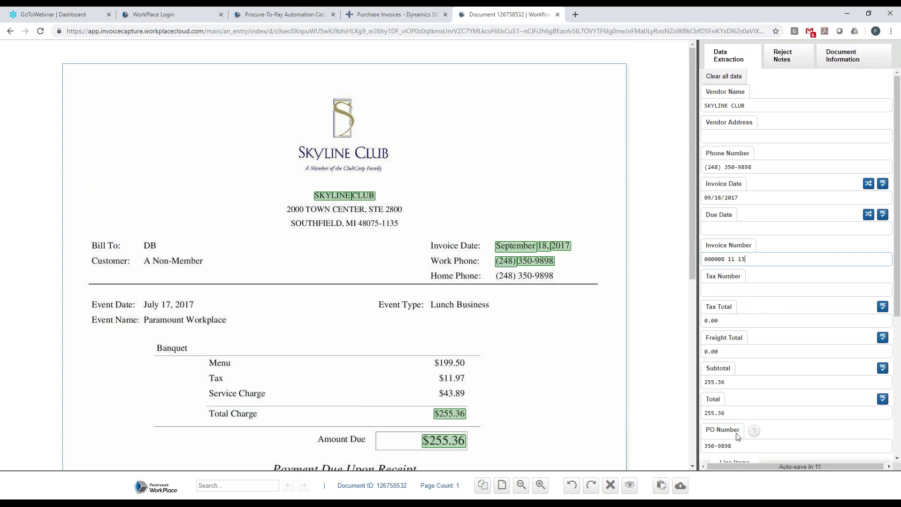
Clear the invoice's PO Number and save the corrected invoice data
{"action": "left_click", "coordinate": [738, 448]}
{"action": "key", "text": "BackSpace"}
{"action": "key", "text": "BackSpace"}
{"action": "key", "text": "BackSpace"}
{"action": "key", "text": "BackSpace"}
{"action": "key", "text": "BackSpace"}
{"action": "key", "text": "BackSpace"}
{"action": "key", "text": "BackSpace"}
{"action": "key", "text": "BackSpace"}
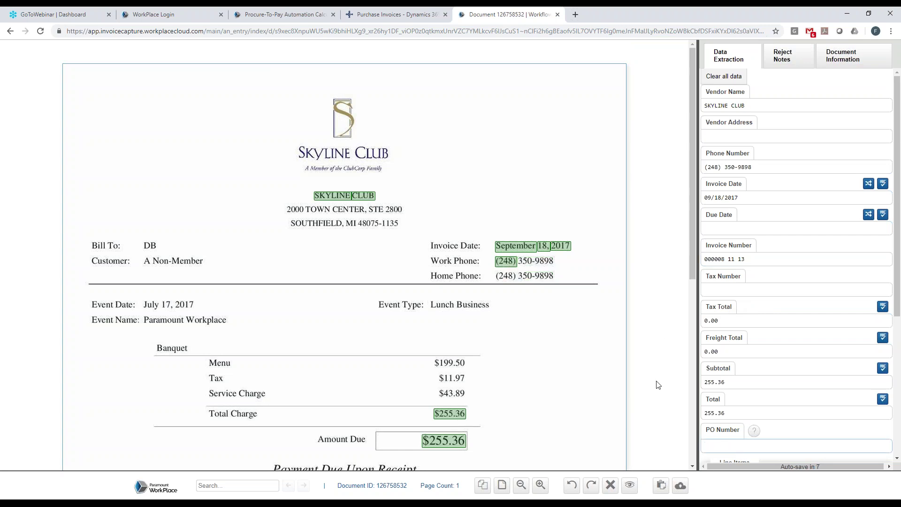
{"action": "scroll", "coordinate": [684, 332], "scroll_direction": "down", "scroll_amount": 3}
{"action": "scroll", "coordinate": [799, 312], "scroll_direction": "down", "scroll_amount": 4}
{"action": "scroll", "coordinate": [798, 328], "scroll_direction": "down", "scroll_amount": 1}
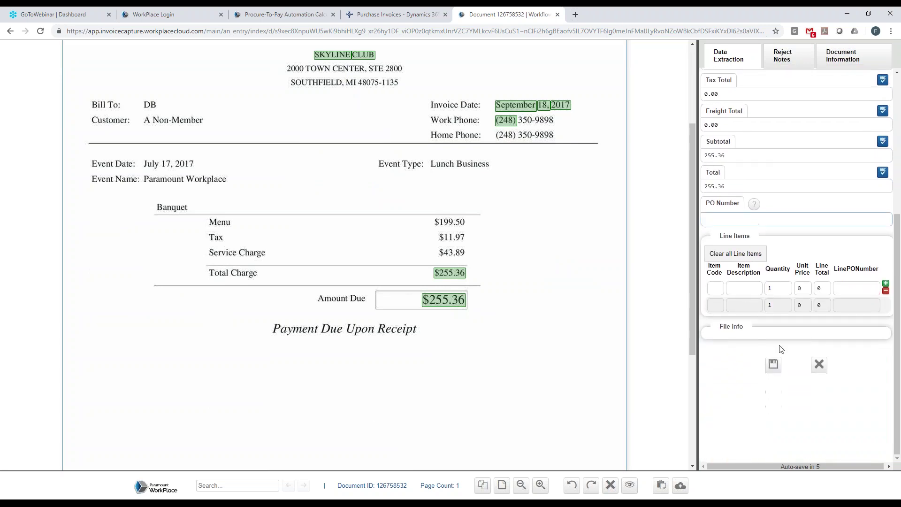
{"action": "left_click", "coordinate": [774, 364]}
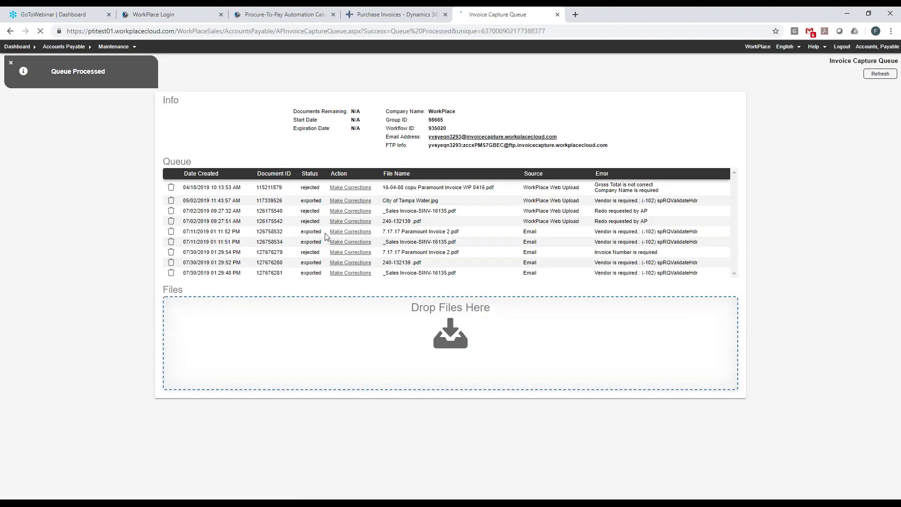
Open check request 378 from the dashboard's outstanding transactions, review it with its attached GFL invoice, and return to the dashboard
{"action": "left_click", "coordinate": [17, 49]}
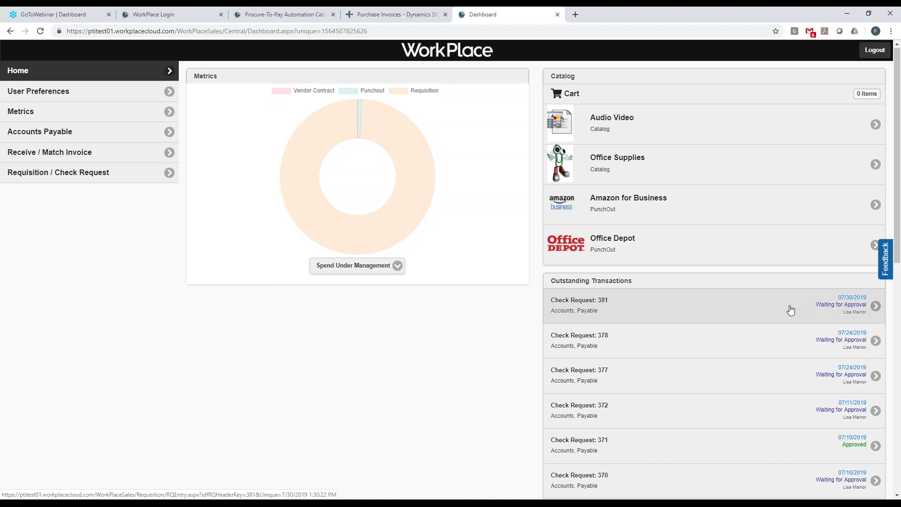
{"action": "left_click", "coordinate": [741, 338]}
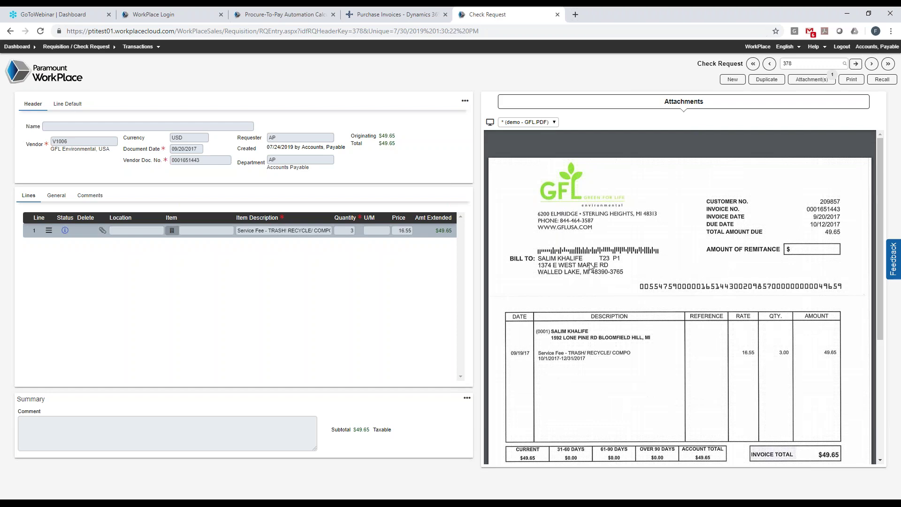
{"action": "left_click", "coordinate": [18, 48]}
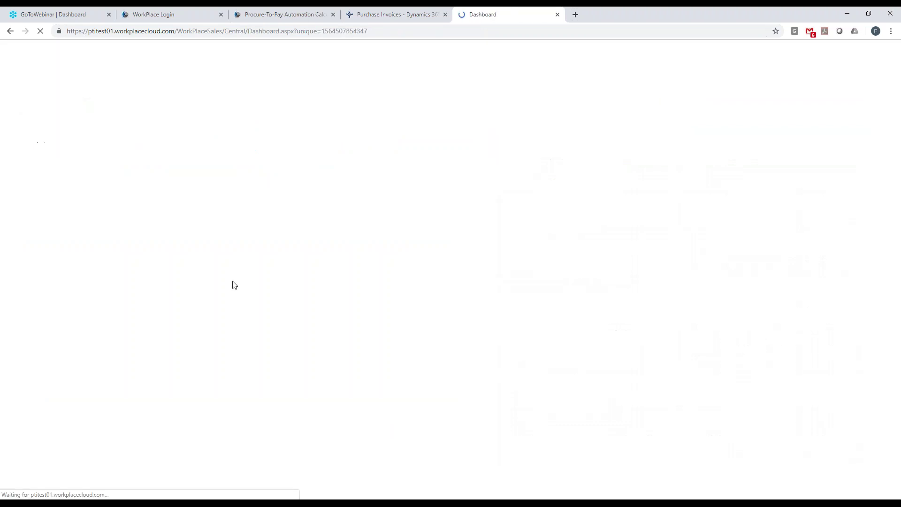